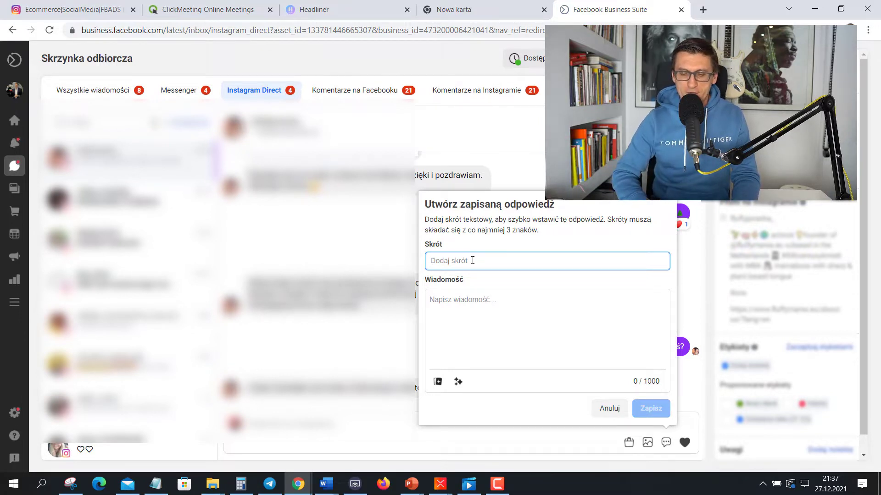
# Enter aaa as the shortcut of the new saved reply and try out some text in its message
pyautogui.write('aaa')
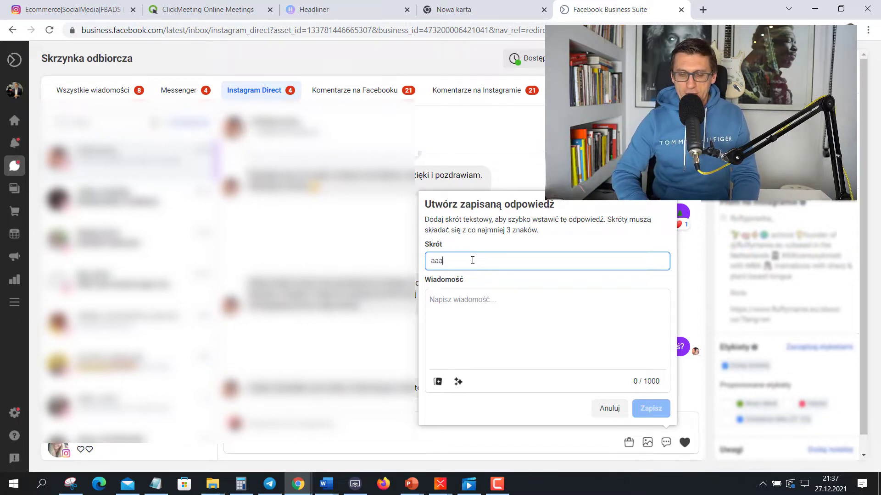
pyautogui.click(477, 315)
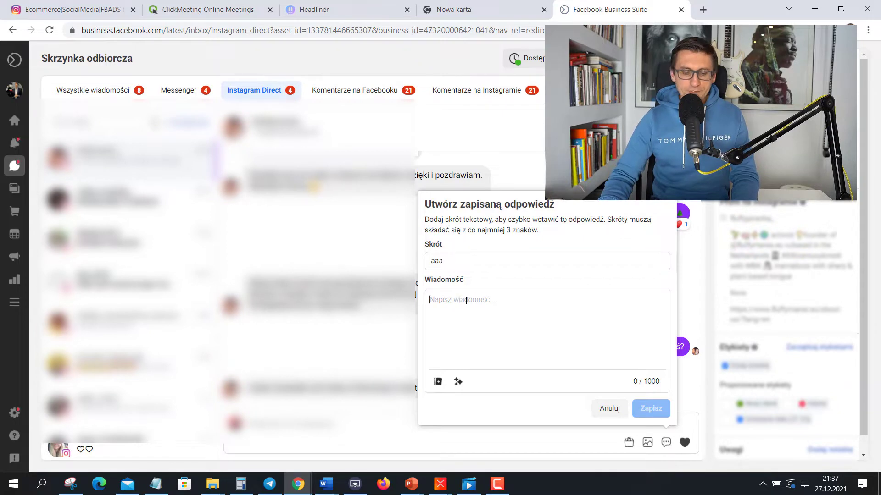
pyautogui.write('aa')
pyautogui.press('BackSpace')
pyautogui.press('BackSpace')
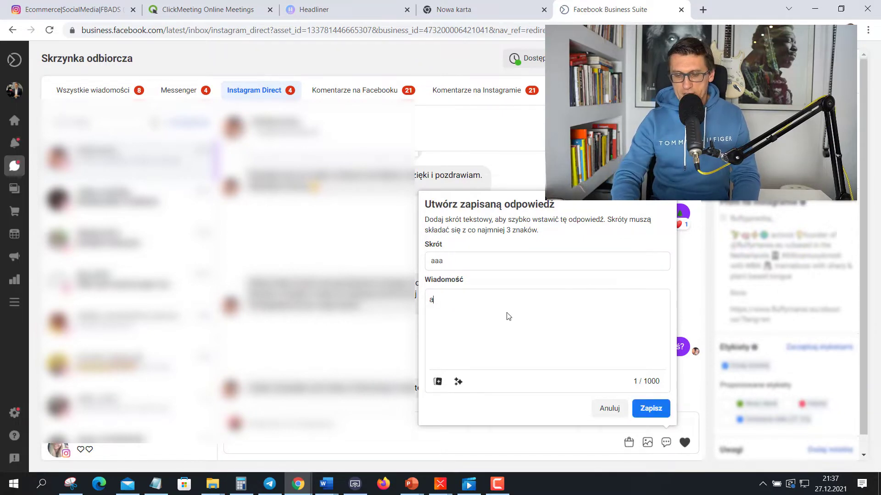
# Insert the "Imię odbiorcy" personalization into the message, and discard the saved reply and close the saved replies
pyautogui.click(462, 384)
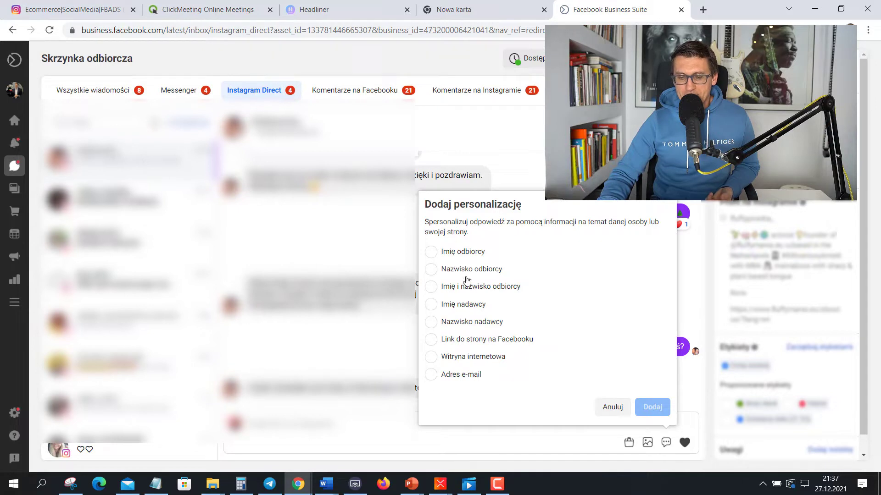
pyautogui.click(437, 253)
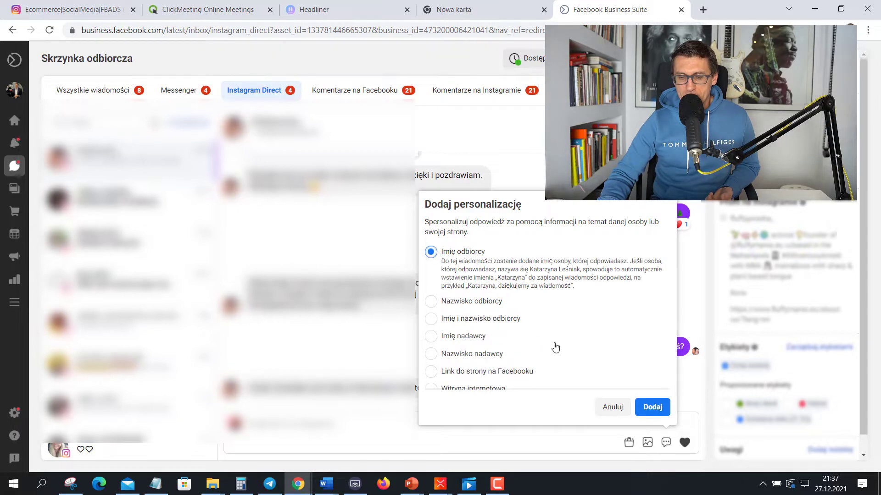
pyautogui.click(650, 411)
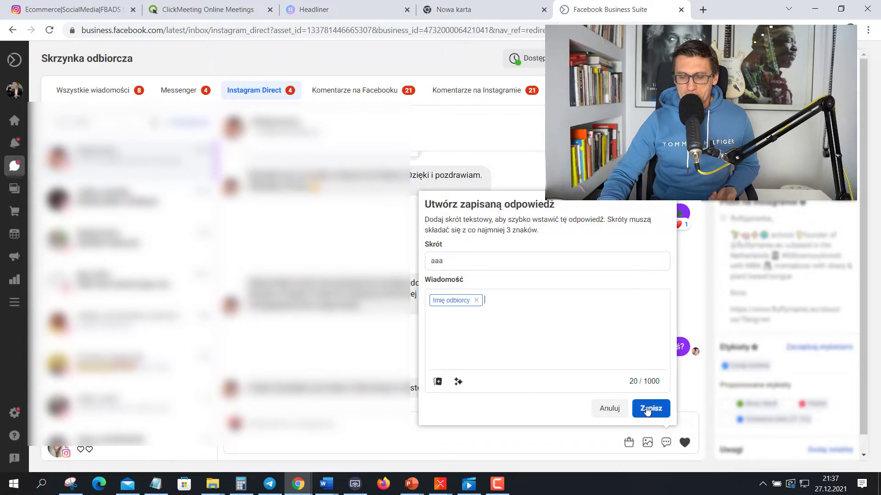
pyautogui.click(606, 408)
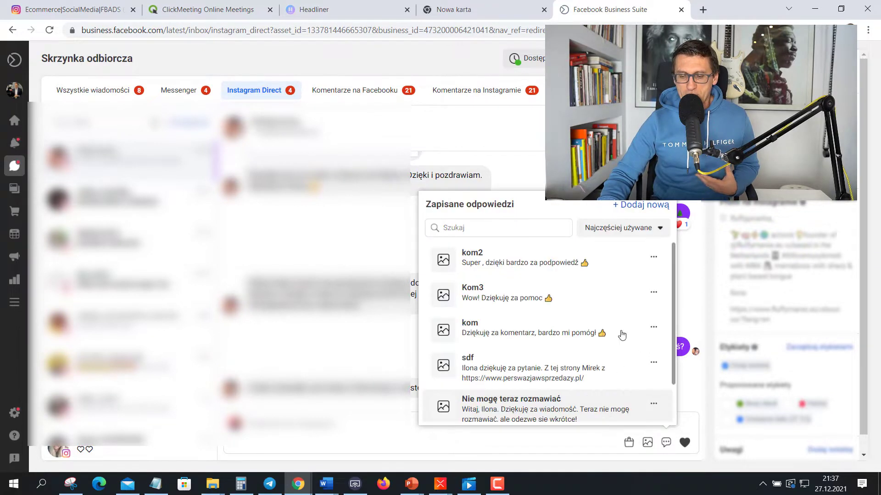
pyautogui.click(568, 202)
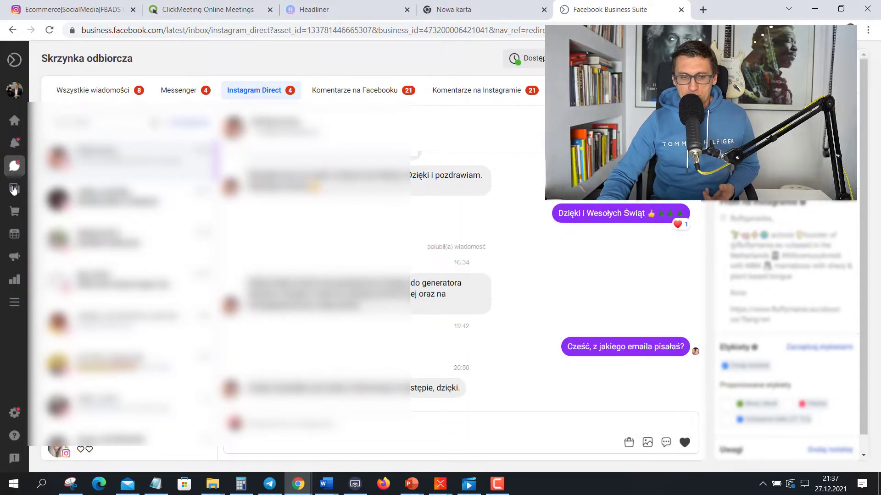
# Switch to the podcast mind map in XMind and select the topic "Funkcja 3 Terminarz - Kalendarz postów"
pyautogui.moveTo(14, 183)
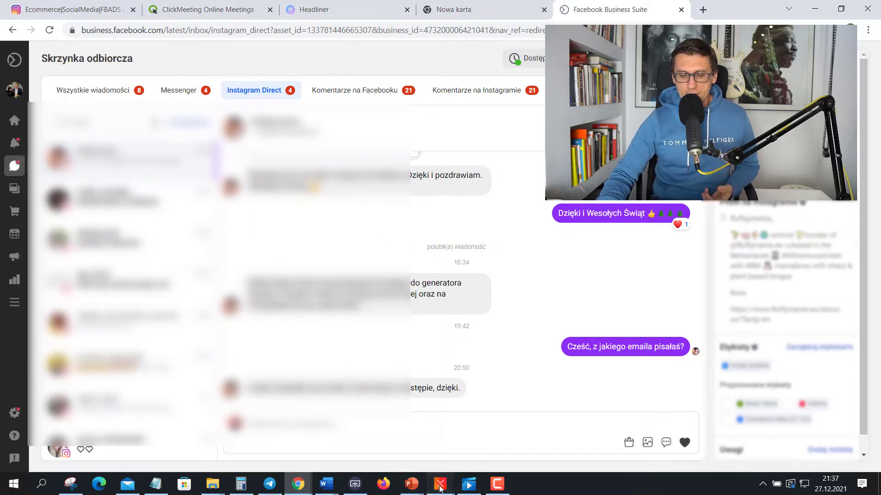
pyautogui.moveTo(440, 485)
pyautogui.click(463, 440)
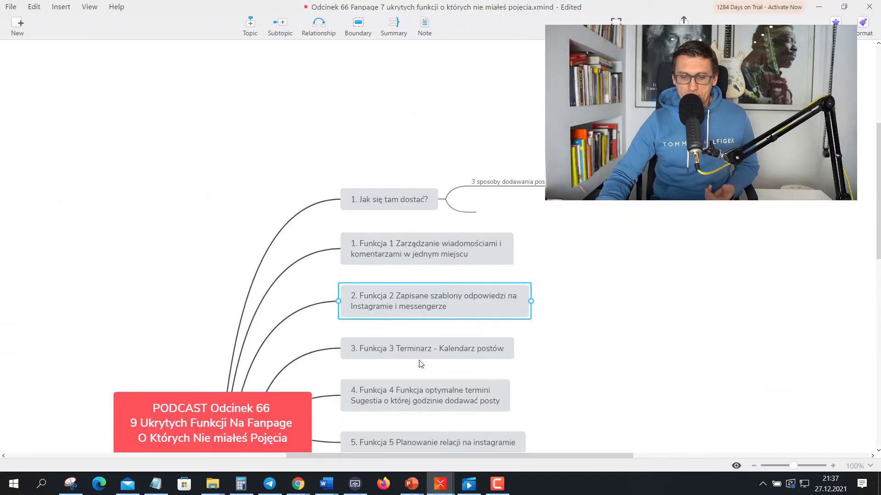
pyautogui.click(382, 351)
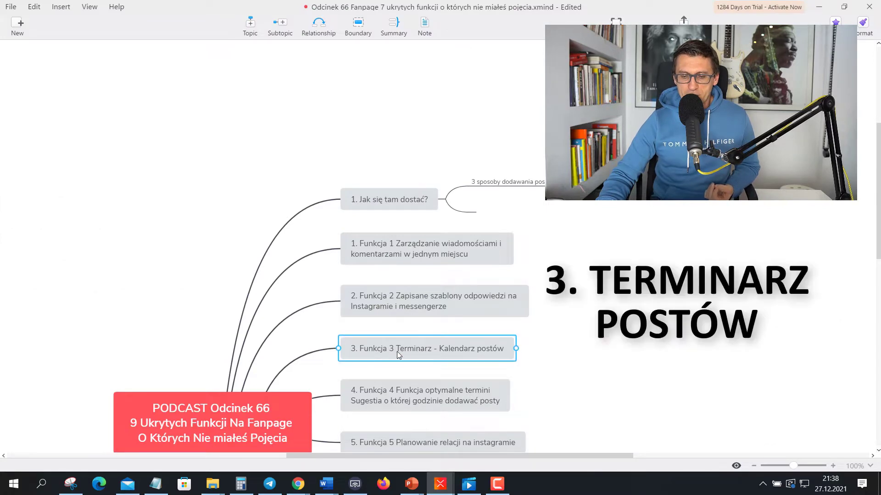
# Switch back to Facebook Business Suite in Chrome and open the weekly content calendar for December 2021
pyautogui.click(298, 484)
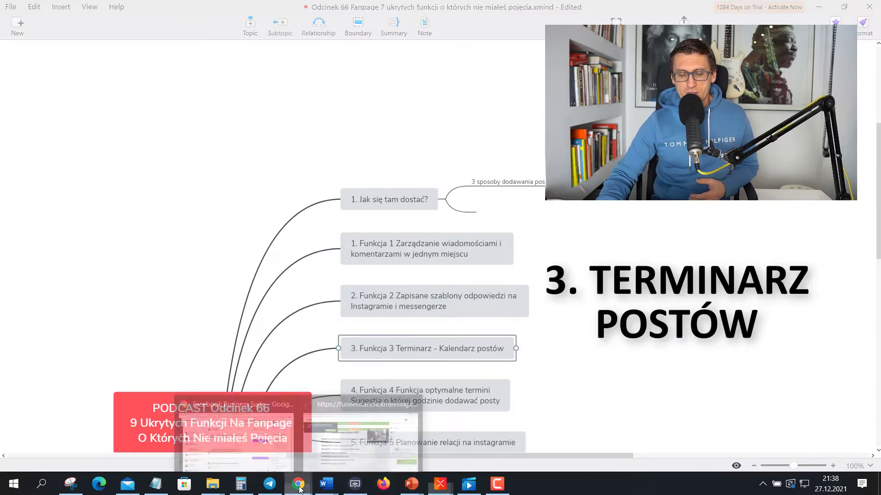
pyautogui.click(269, 442)
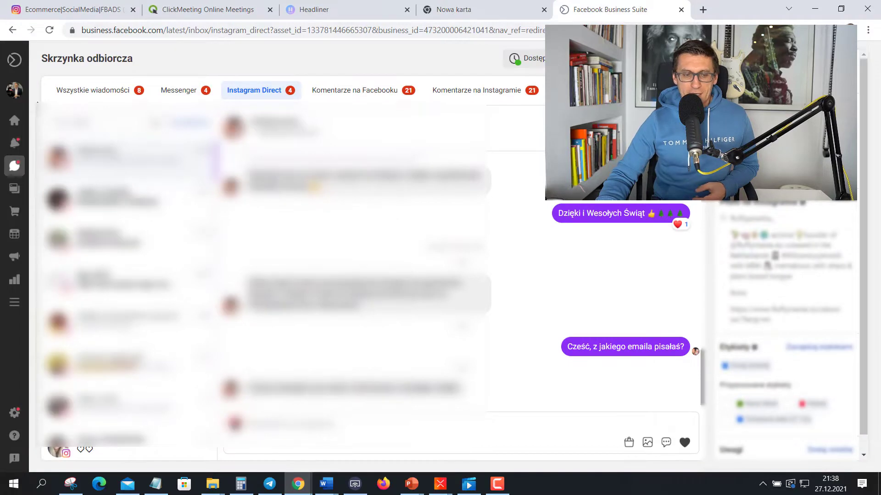
pyautogui.moveTo(12, 215)
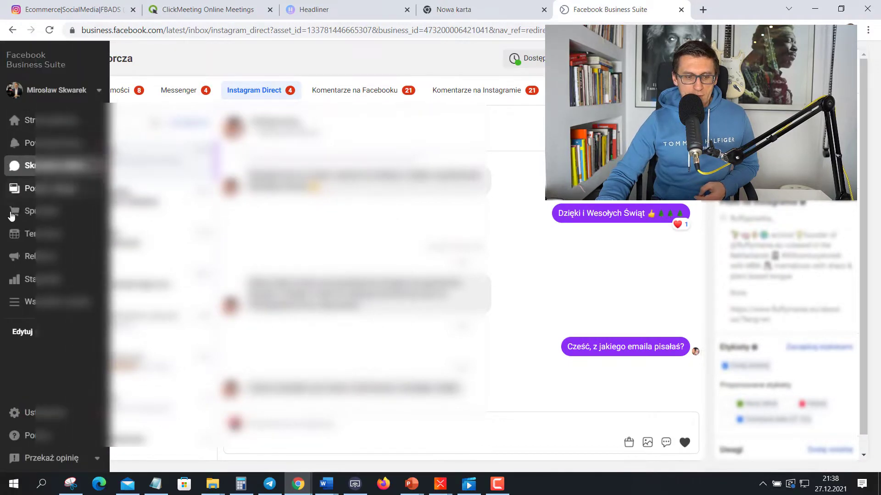
pyautogui.click(22, 238)
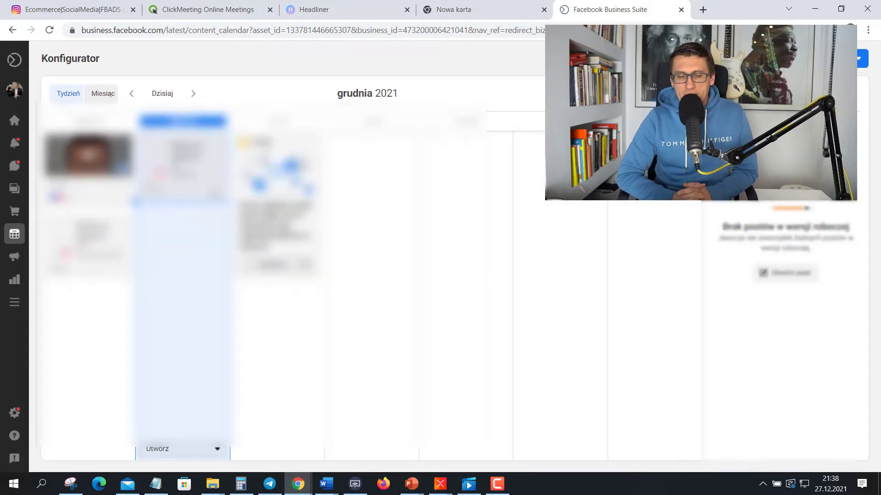
pyautogui.moveTo(213, 192)
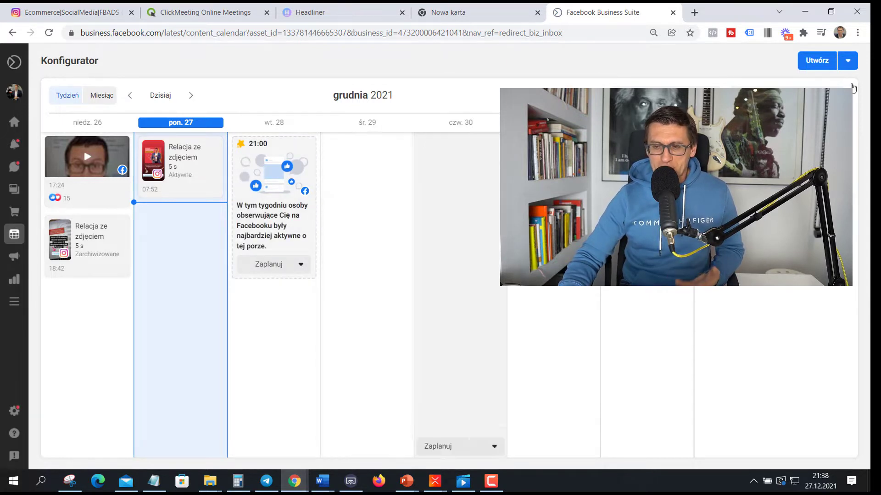
# Start a new post planned for 29 December 2021 at 10:00, check its scheduling options, and discard it
pyautogui.click(819, 62)
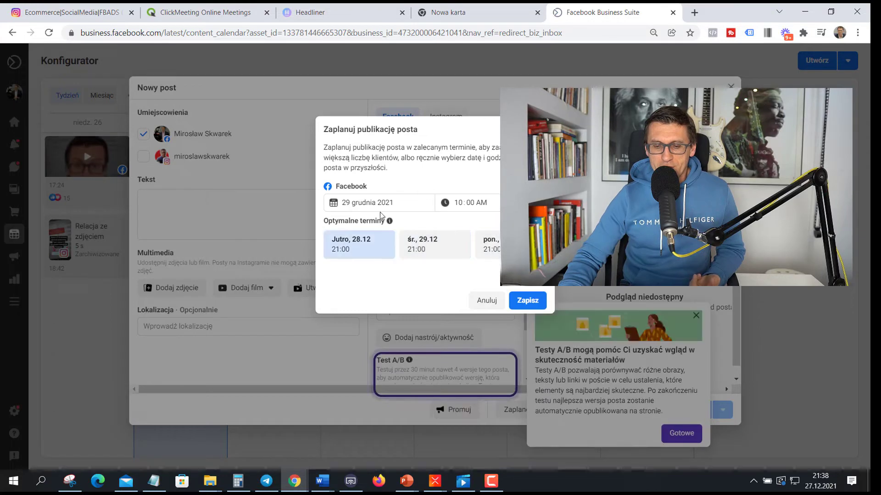
pyautogui.click(377, 204)
pyautogui.press('Escape')
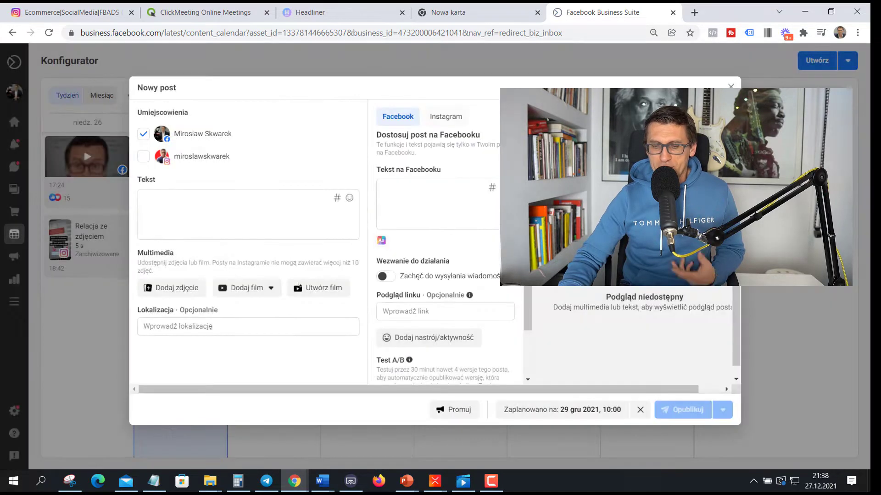
pyautogui.press('Escape')
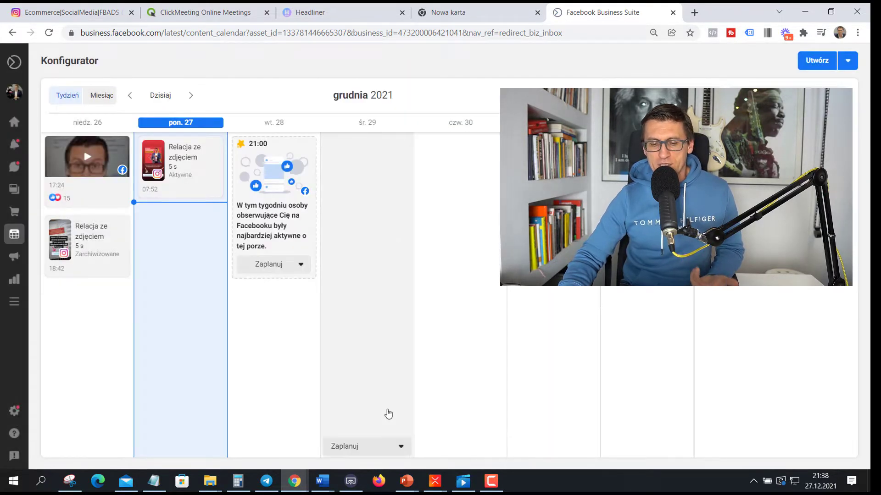
# Switch to the XMind podcast map and select the Funkcja 4 topic about optimal posting times
pyautogui.moveTo(437, 482)
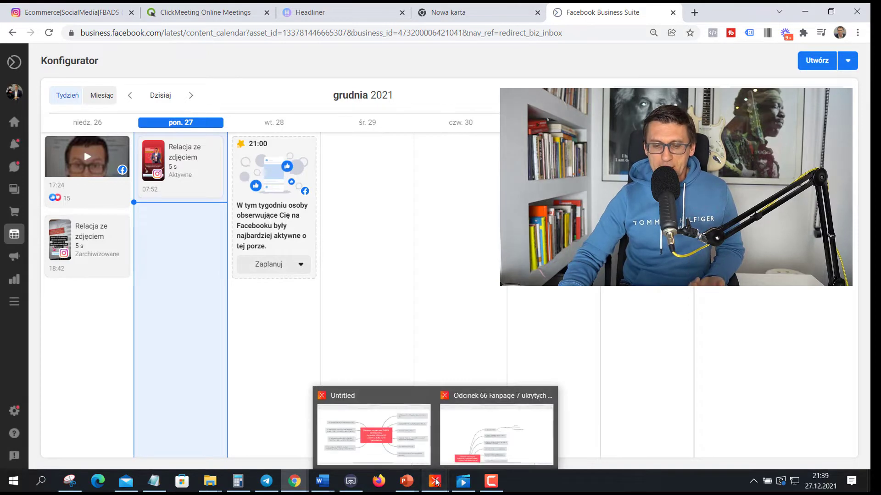
pyautogui.click(429, 402)
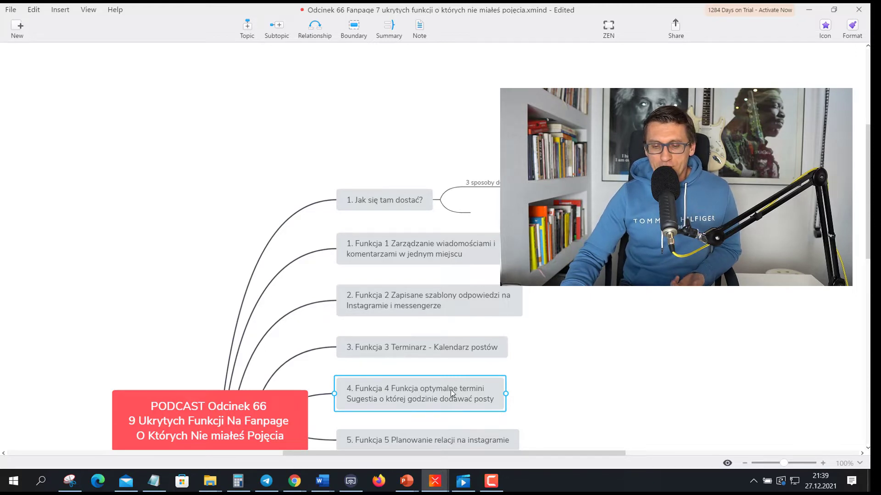
# Return to Facebook Business Suite and set a new post's schedule to the suggested optimal time, 28 December 2021 at 21:00
pyautogui.click(294, 481)
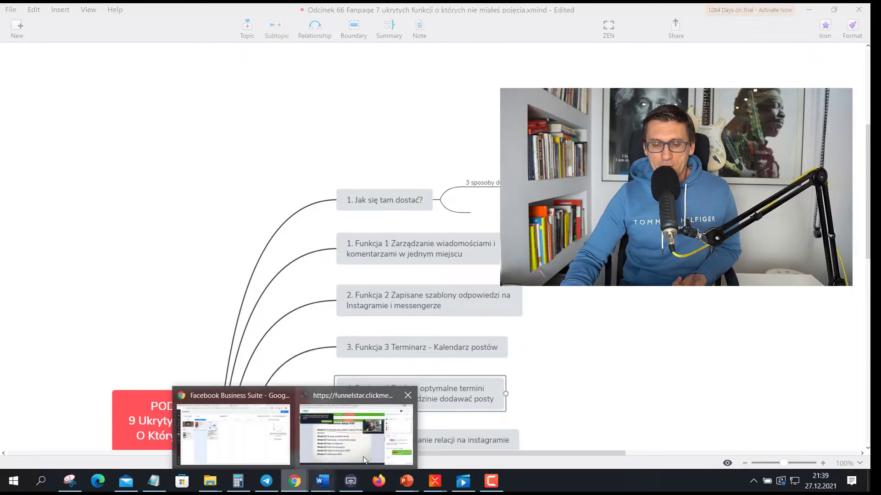
pyautogui.click(257, 447)
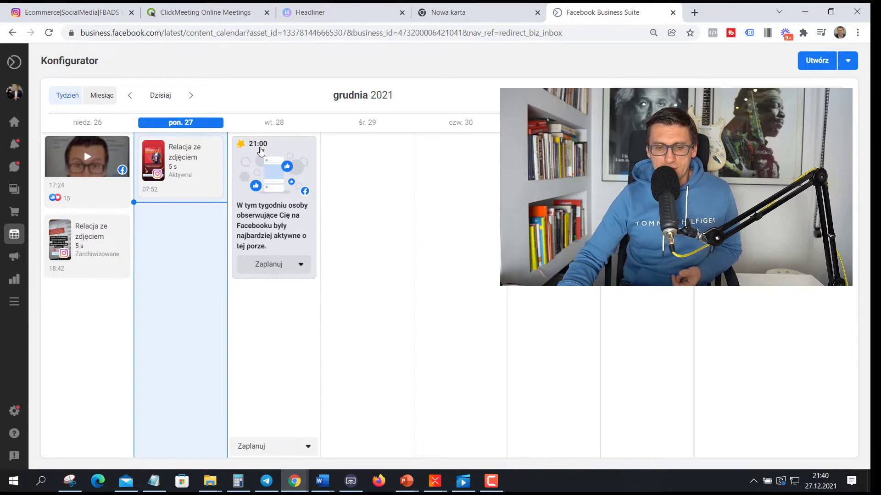
pyautogui.click(291, 231)
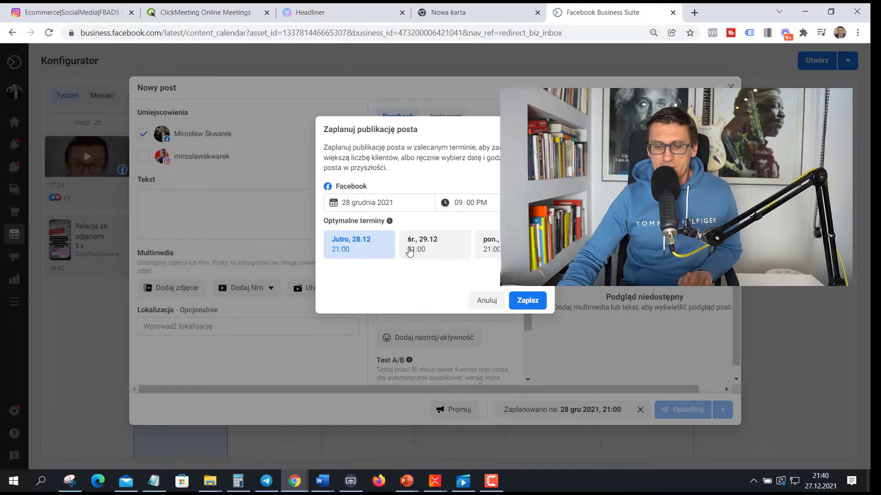
pyautogui.click(448, 250)
pyautogui.click(487, 248)
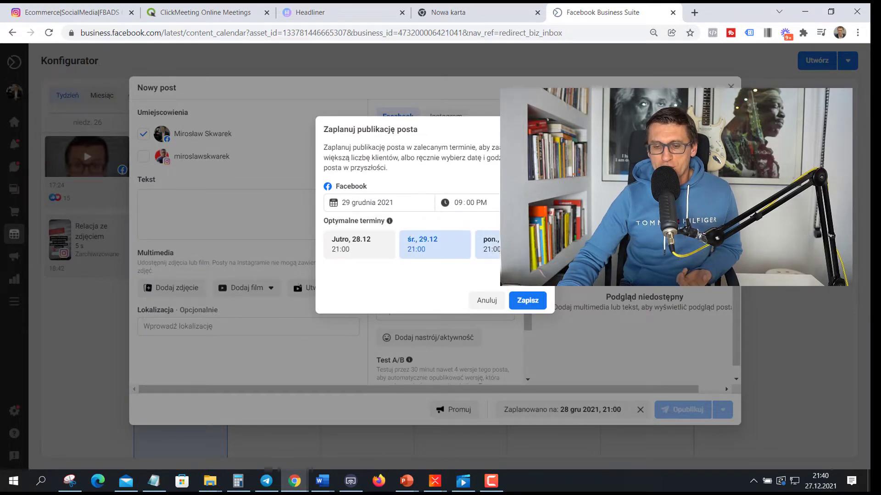
pyautogui.click(355, 256)
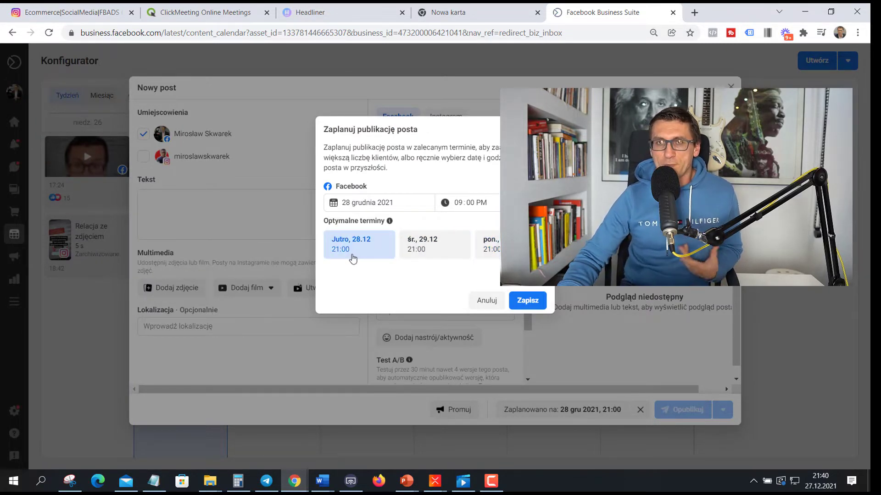
pyautogui.click(528, 303)
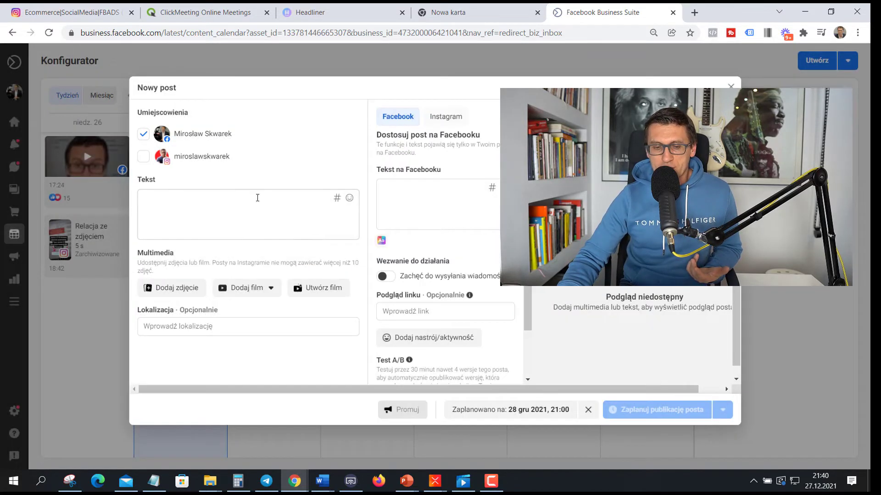
# Try the Instagram placement on and off, enter aaaa as the post text, and discard the new post
pyautogui.click(144, 158)
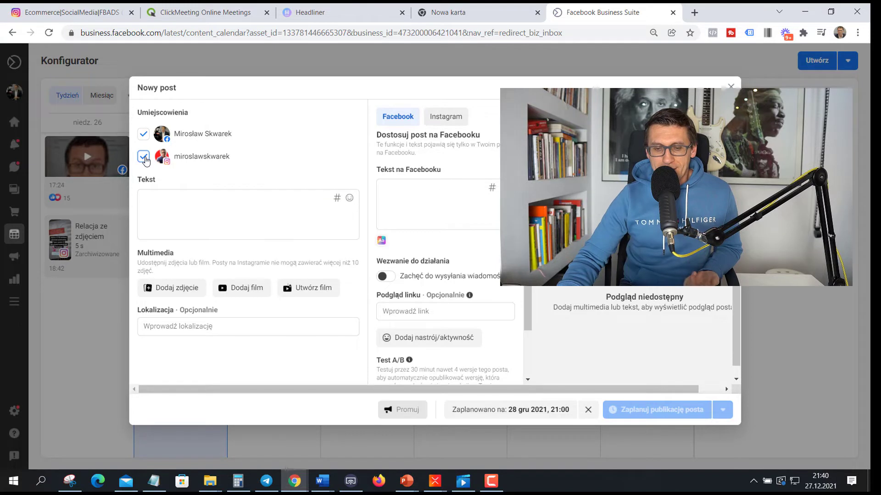
pyautogui.click(143, 159)
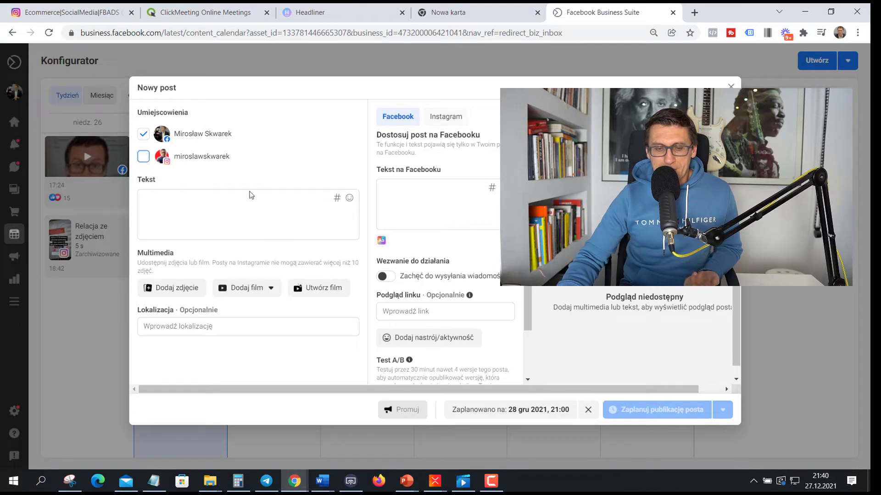
pyautogui.click(195, 210)
pyautogui.write('aaaa')
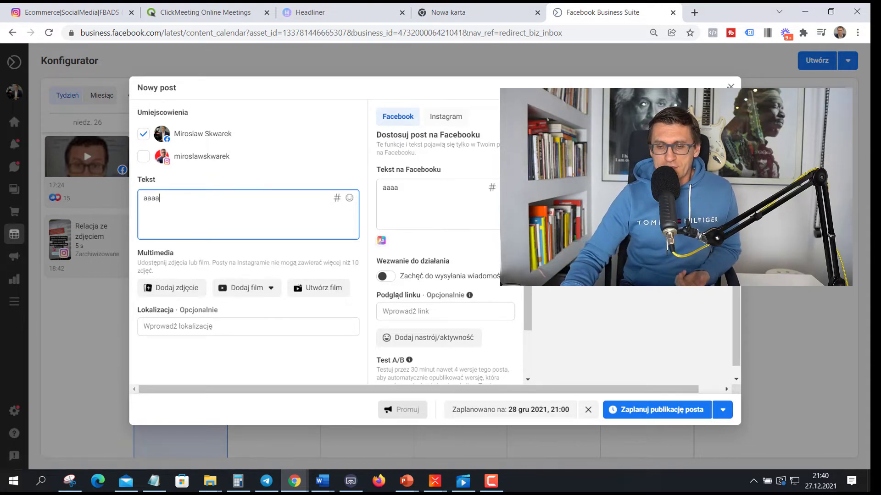
pyautogui.press('Escape')
pyautogui.click(548, 224)
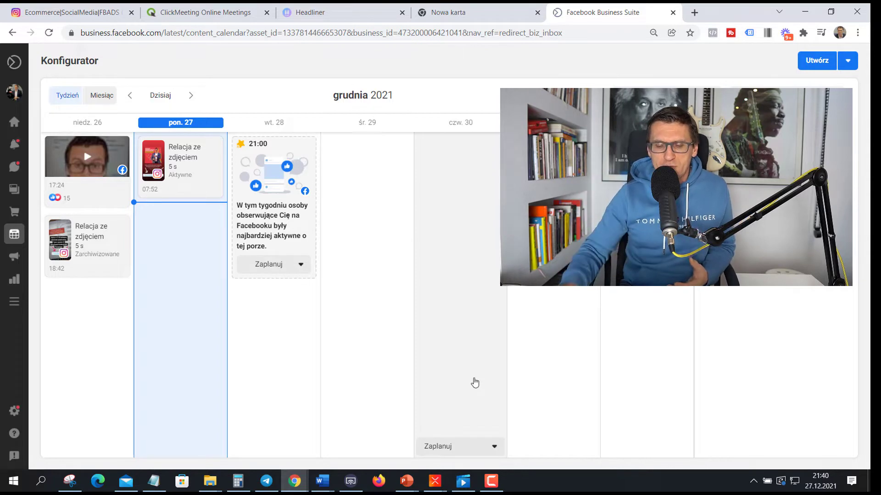
# Switch to the XMind podcast map and select the topic "Funkcja 5 Planowanie relacji na instagramie"
pyautogui.moveTo(434, 481)
pyautogui.click(493, 447)
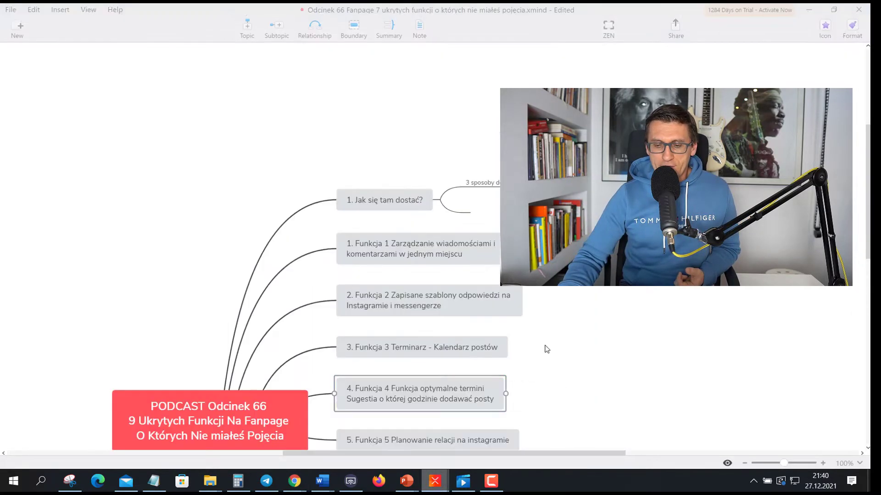
pyautogui.scroll(-5, 461, 359)
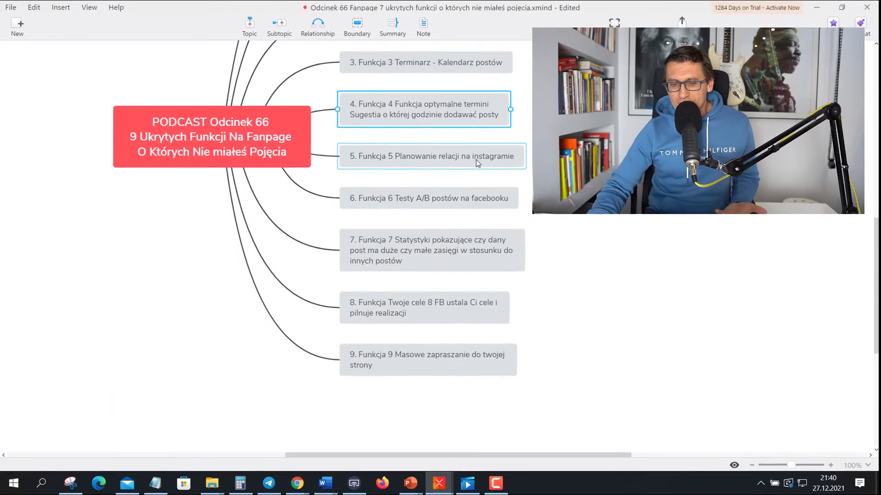
pyautogui.click(451, 161)
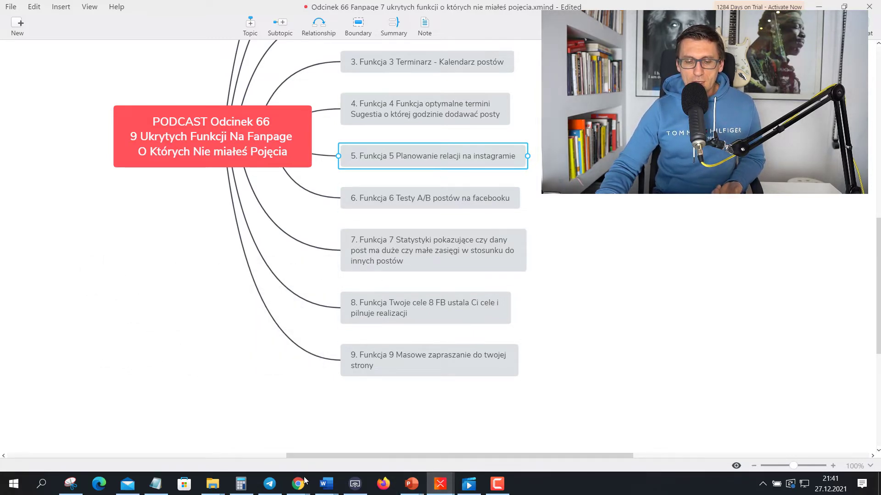
# Switch back to the Facebook Business Suite content calendar in Chrome
pyautogui.moveTo(299, 482)
pyautogui.click(354, 447)
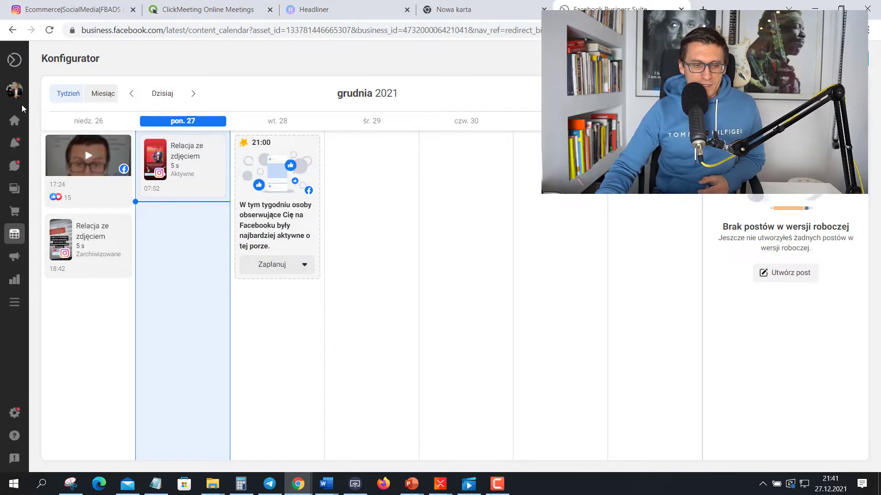
# Start a new story from the posts and stories section and dismiss the tip about optimal publishing times
pyautogui.moveTo(22, 114)
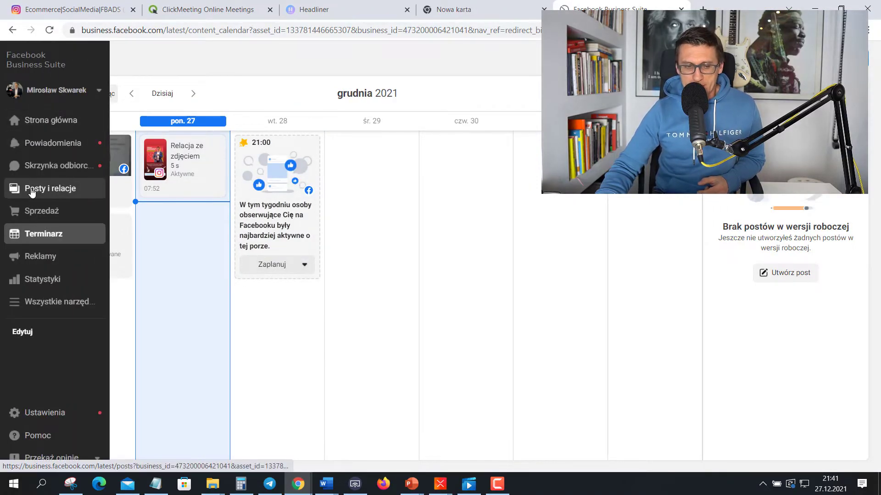
pyautogui.click(31, 191)
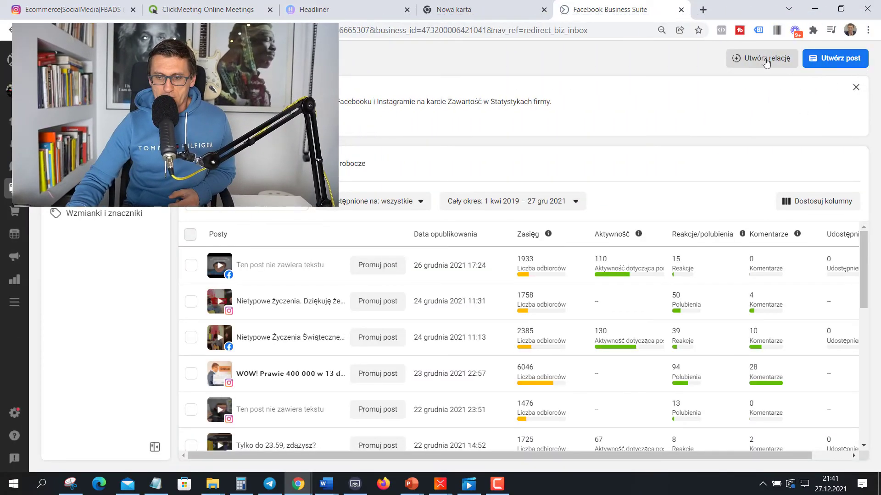
pyautogui.click(765, 60)
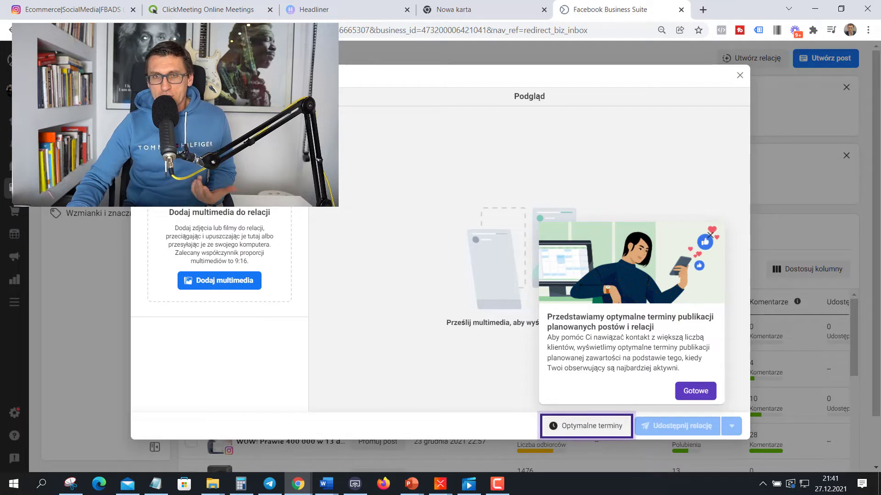
pyautogui.click(703, 399)
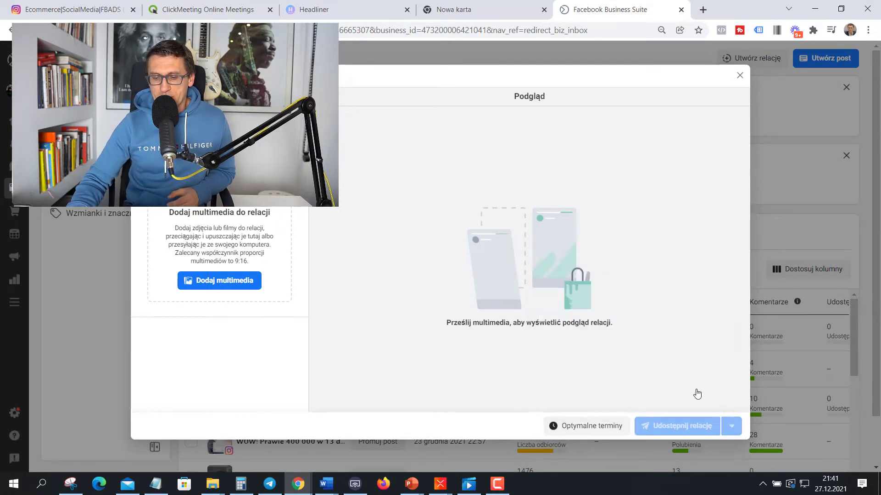
# Add the desktop image FIRMA BEZ LISTY MAILINGOWEJ to the story and deselect the Facebook placement so only Instagram is used
pyautogui.click(235, 281)
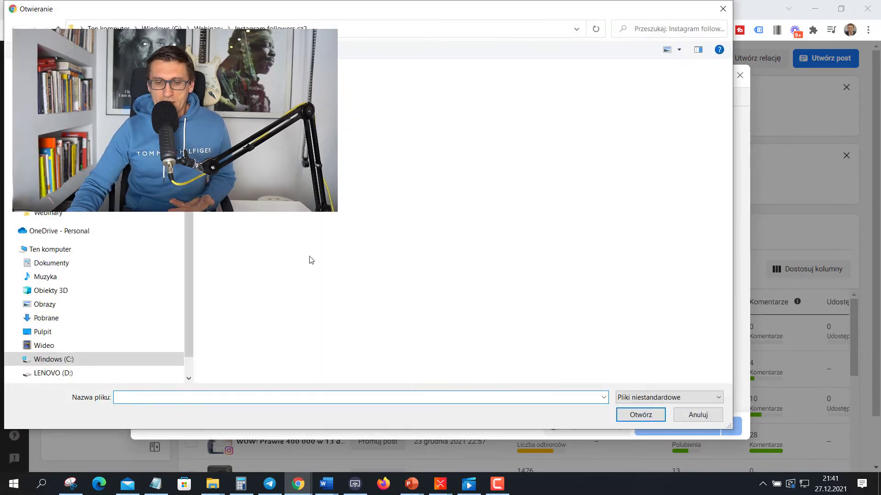
pyautogui.click(43, 88)
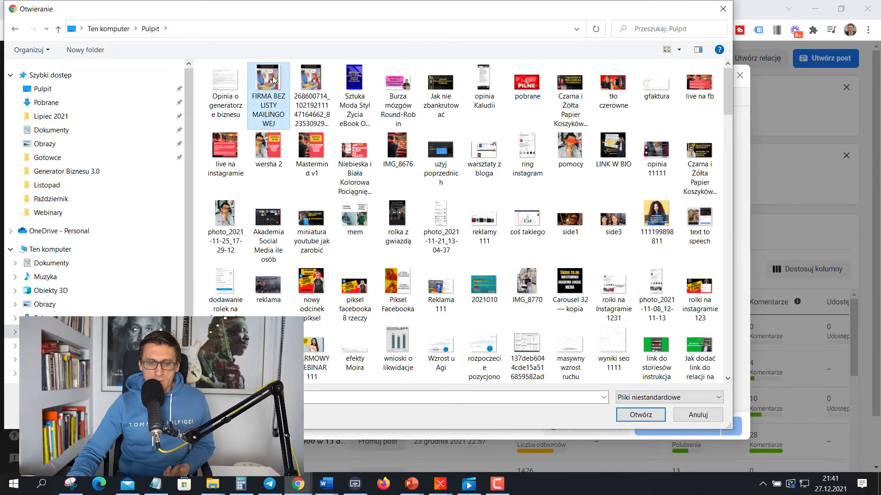
pyautogui.doubleClick(273, 80)
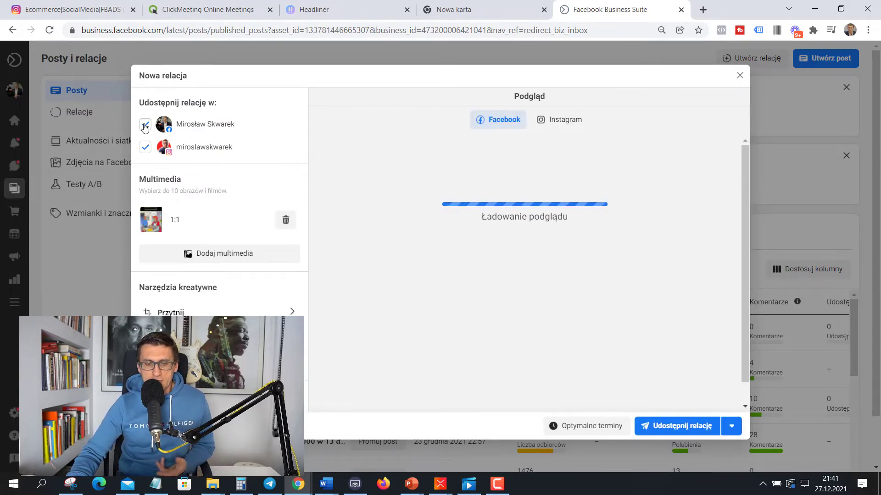
pyautogui.click(145, 126)
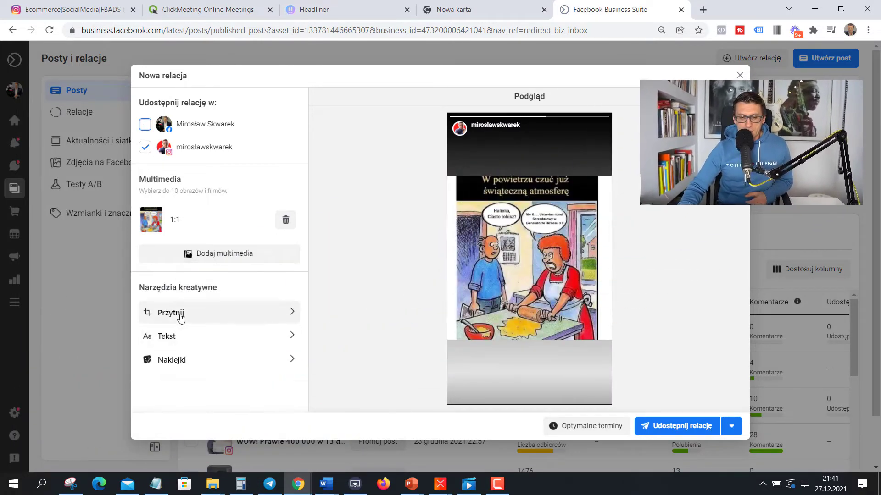
# Add the GOALS sticker to the story and place it over the lower-left part of the cartoon
pyautogui.click(202, 365)
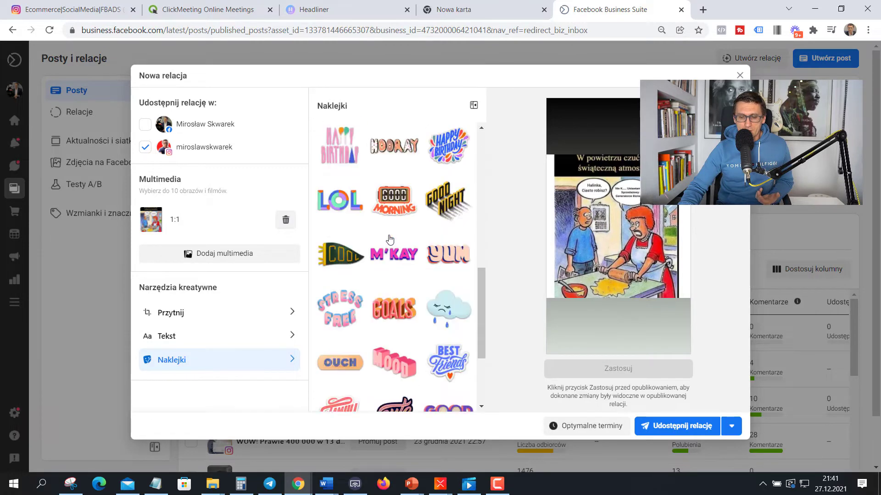
pyautogui.scroll(-1, 390, 239)
pyautogui.click(394, 281)
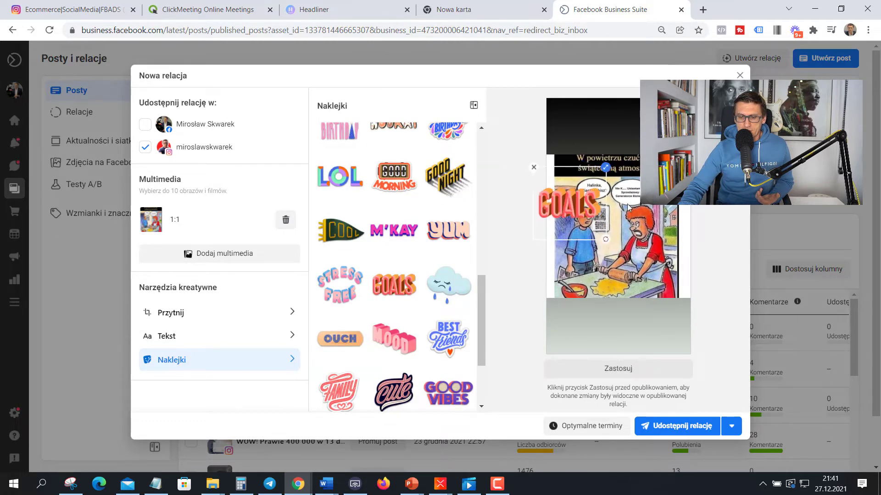
pyautogui.moveTo(571, 202); pyautogui.dragTo(588, 256)
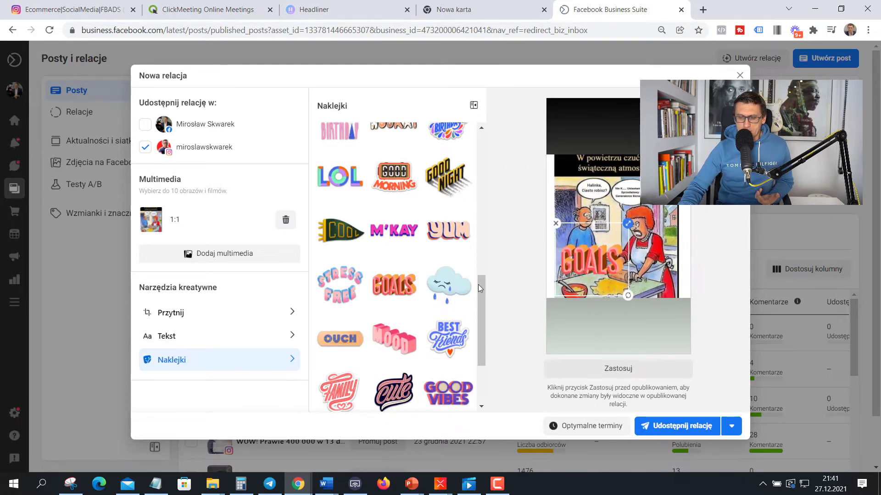
# Examine the Instagram story's scheduling options with the suggested optimal times, close them without saving and discard the story
pyautogui.click(731, 427)
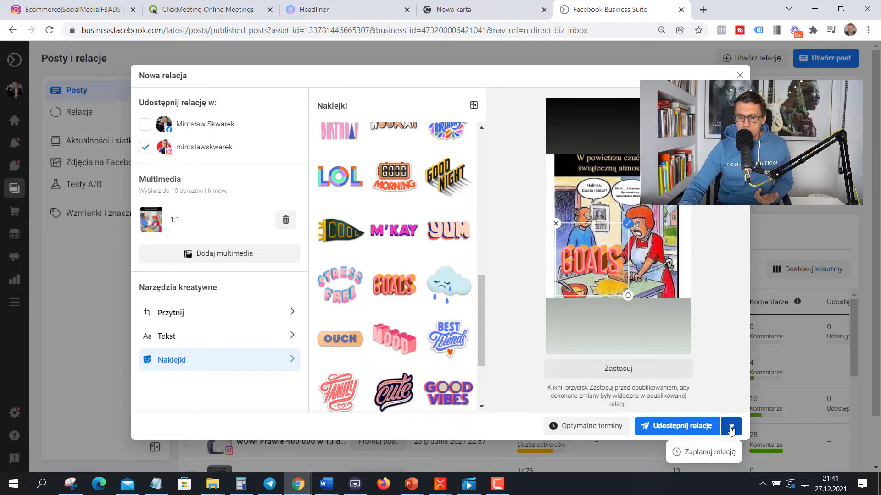
pyautogui.click(704, 452)
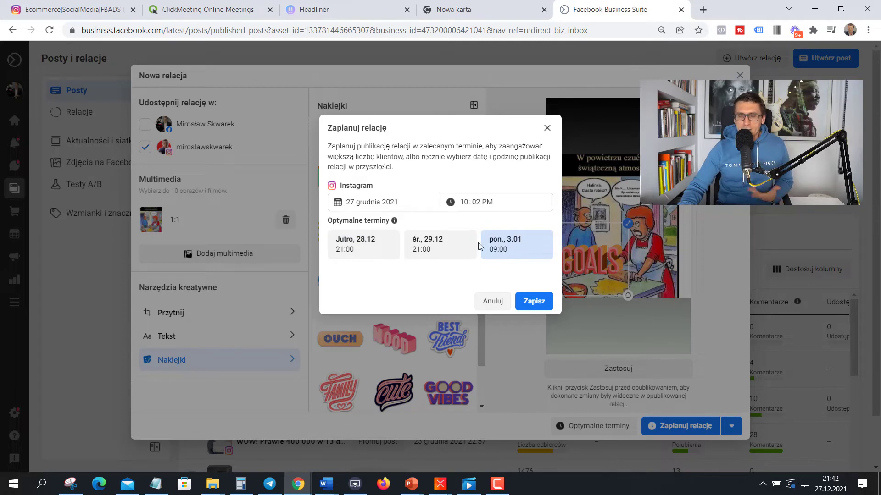
pyautogui.click(546, 128)
pyautogui.click(739, 75)
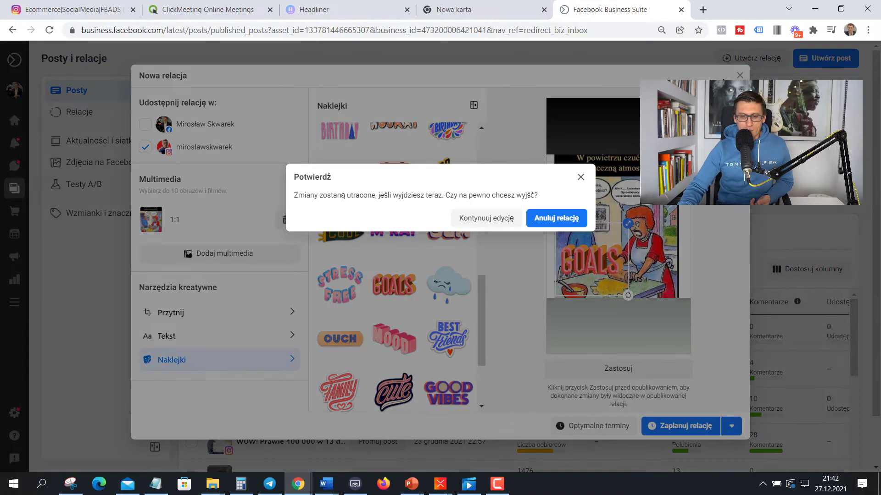
pyautogui.click(544, 225)
# Switch to the XMind podcast map and select the topic "Funkcja 6 Testy A/B postów na facebooku"
pyautogui.moveTo(441, 483)
pyautogui.click(500, 433)
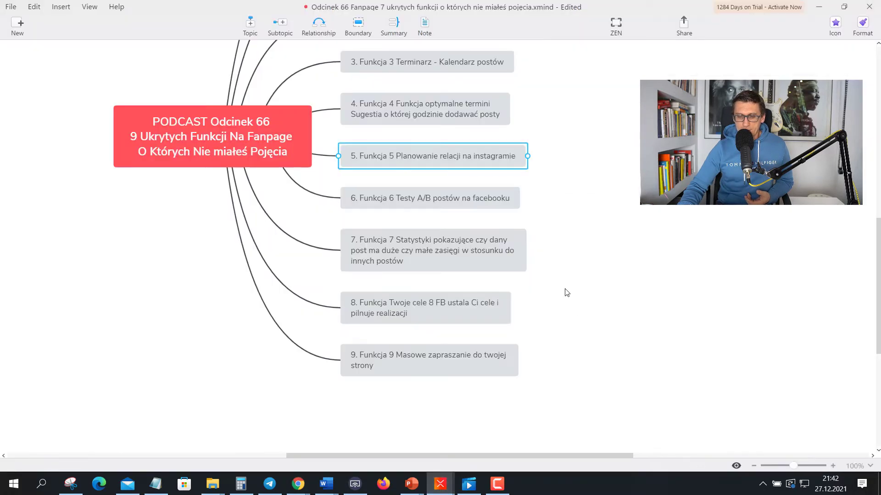
pyautogui.click(424, 202)
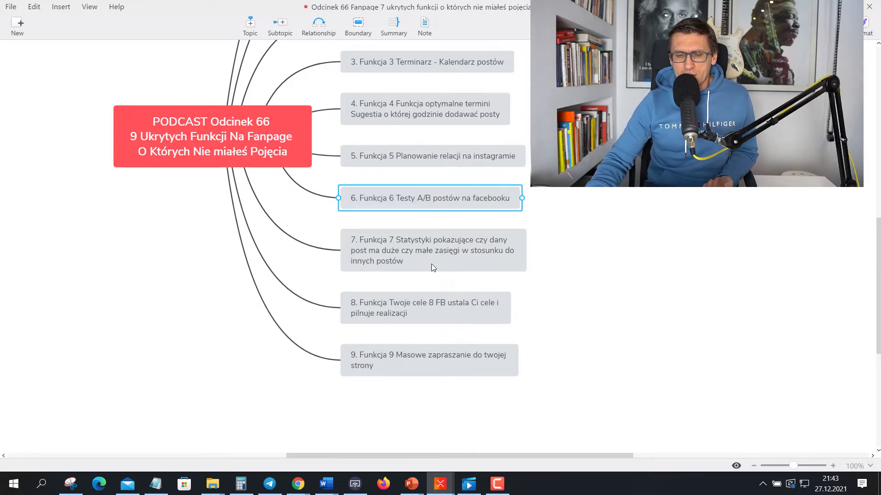
# Return to Facebook Business Suite in Chrome and open the list of A/B tests for posts
pyautogui.click(298, 483)
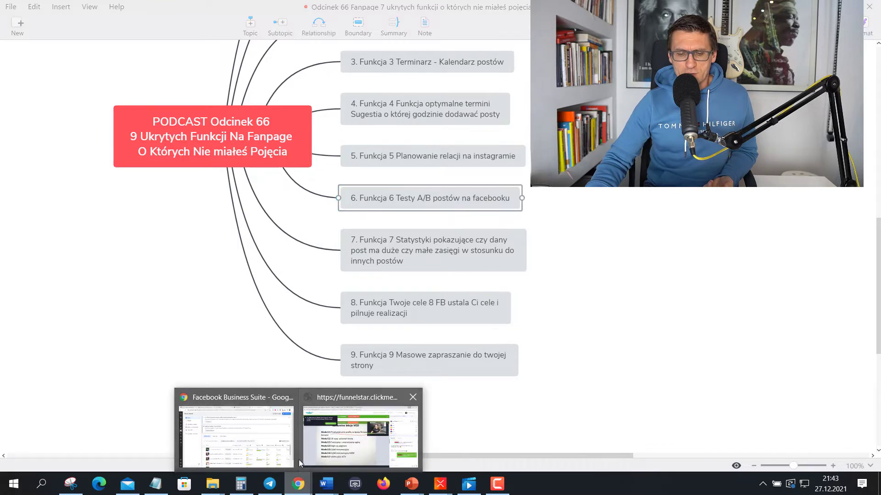
pyautogui.click(296, 463)
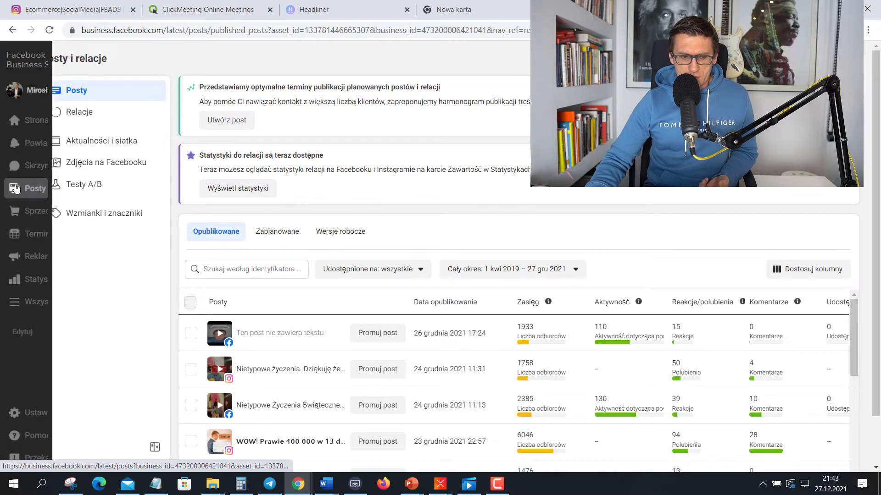
pyautogui.click(90, 190)
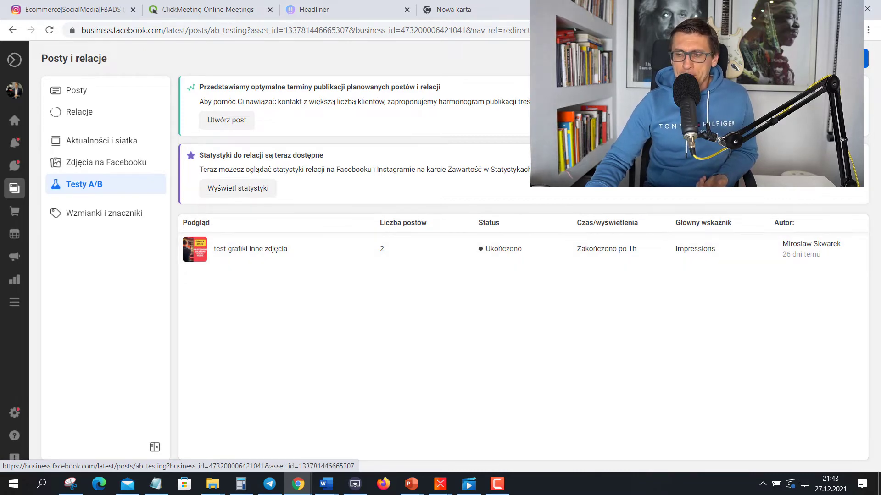
# Start a new Facebook post and create an A/B test for it
pyautogui.click(251, 248)
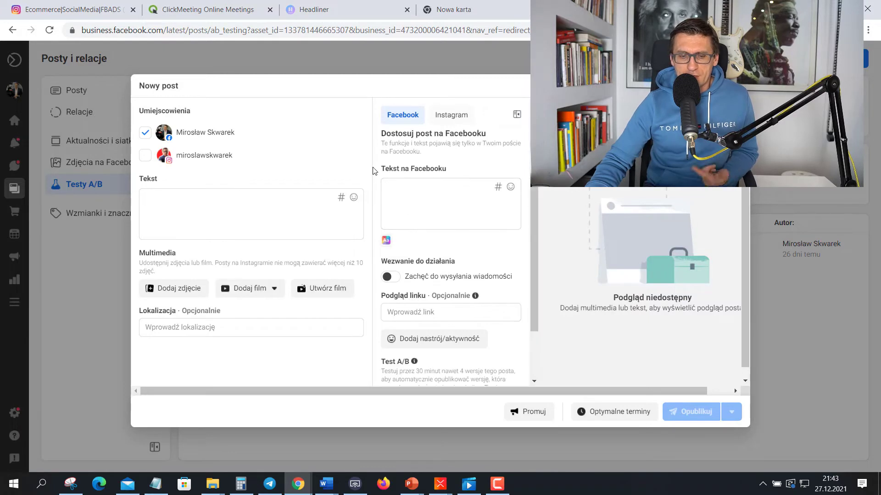
pyautogui.scroll(-2, 412, 257)
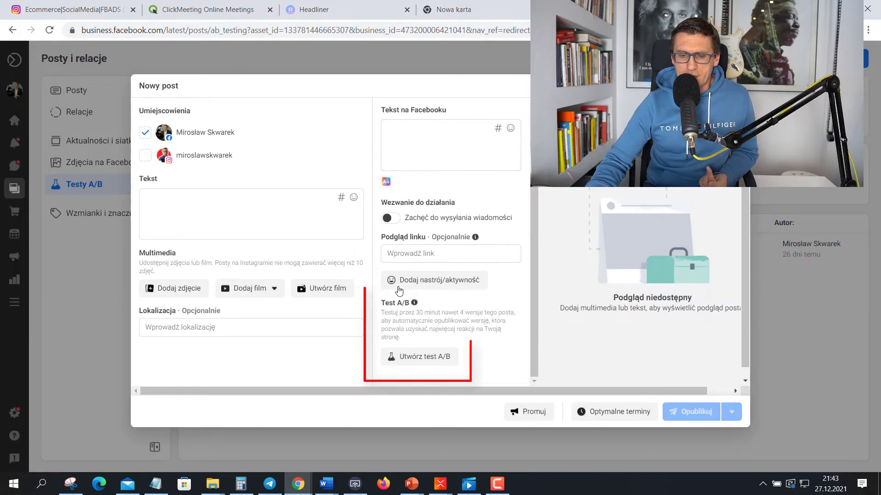
pyautogui.click(427, 363)
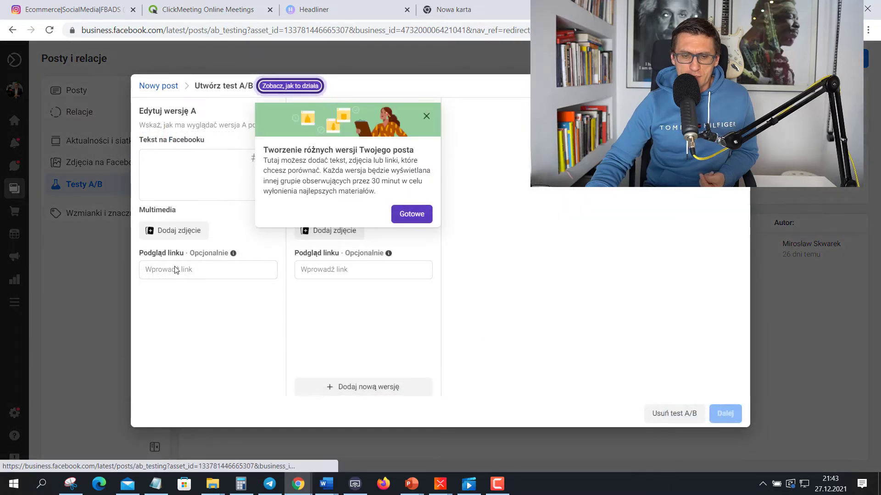
# Dismiss the A/B test introduction and enter aaa as the text of version A and aaaa as the text of version B
pyautogui.click(176, 156)
pyautogui.click(401, 214)
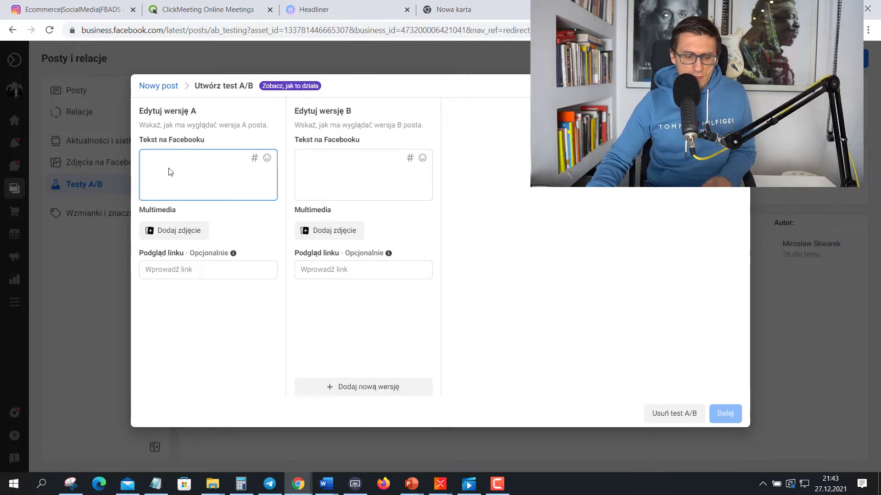
pyautogui.write('aaa')
pyautogui.click(353, 165)
pyautogui.write('aaaa')
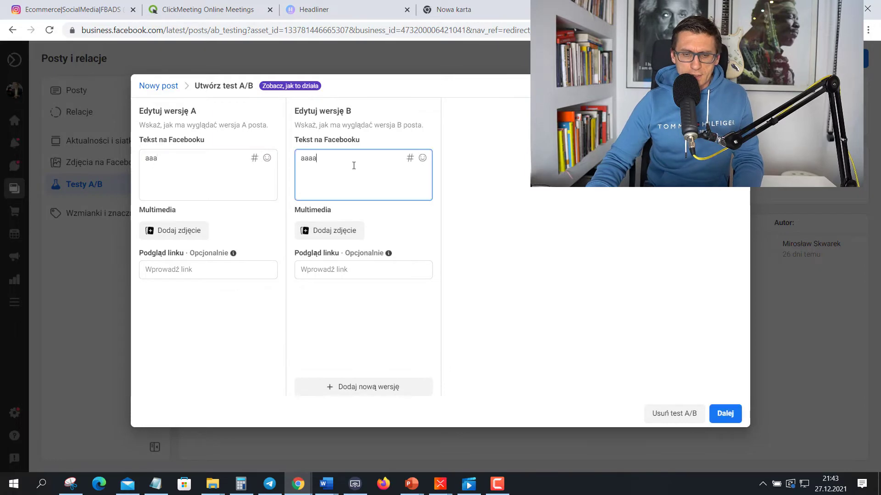
# Add the desktop photo wersha 2 to version A and IMG_8676 to version B of the A/B test
pyautogui.click(198, 238)
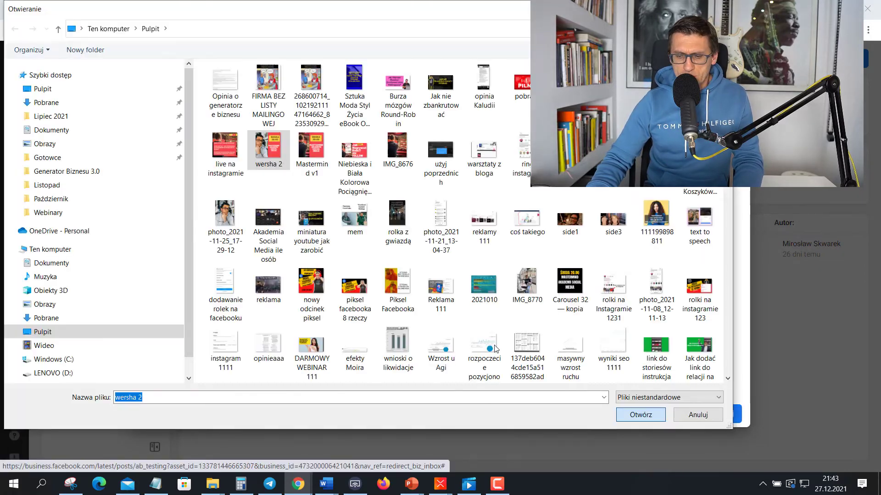
pyautogui.press('Return')
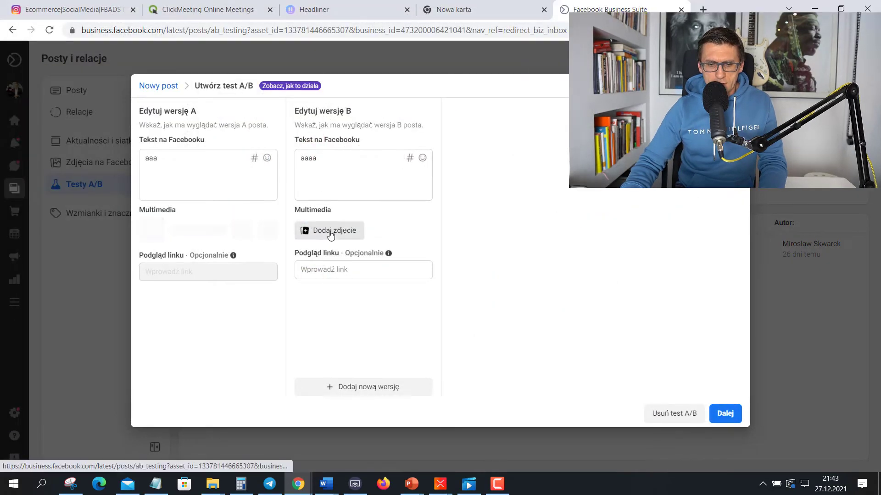
pyautogui.click(330, 232)
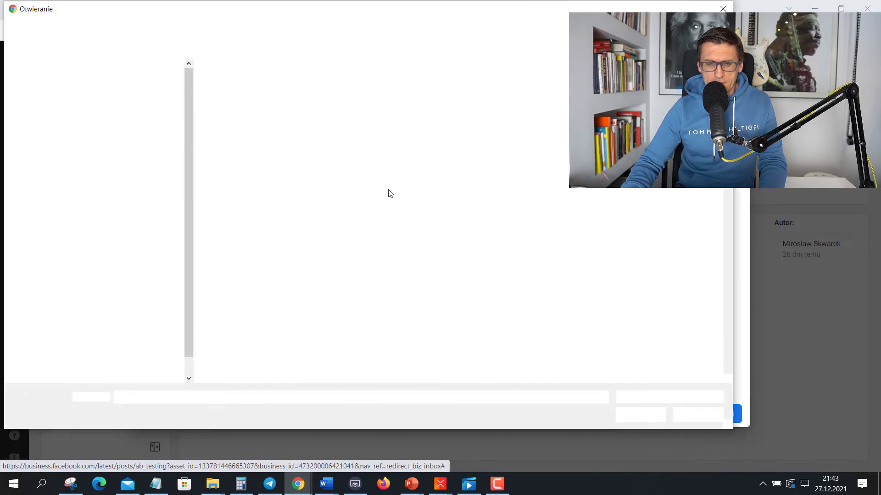
pyautogui.click(414, 156)
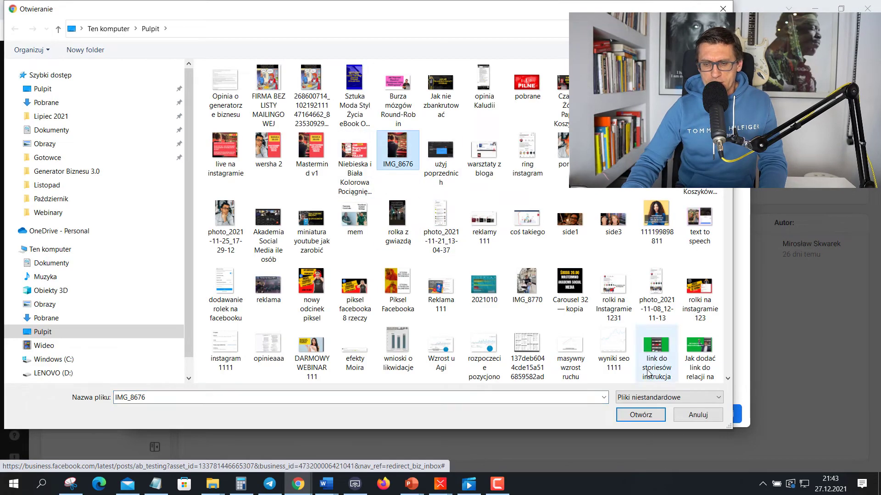
pyautogui.click(646, 415)
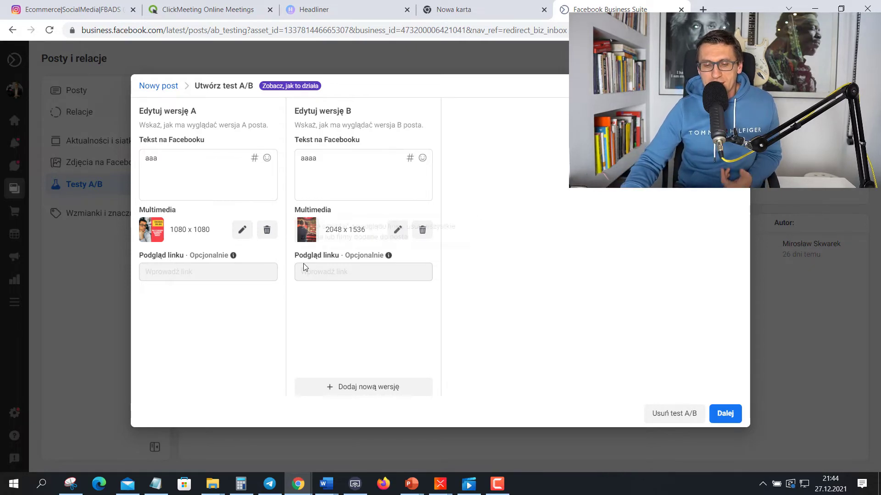
# Apply the A/B test versions to the new post, and discard the post without publishing it
pyautogui.click(725, 414)
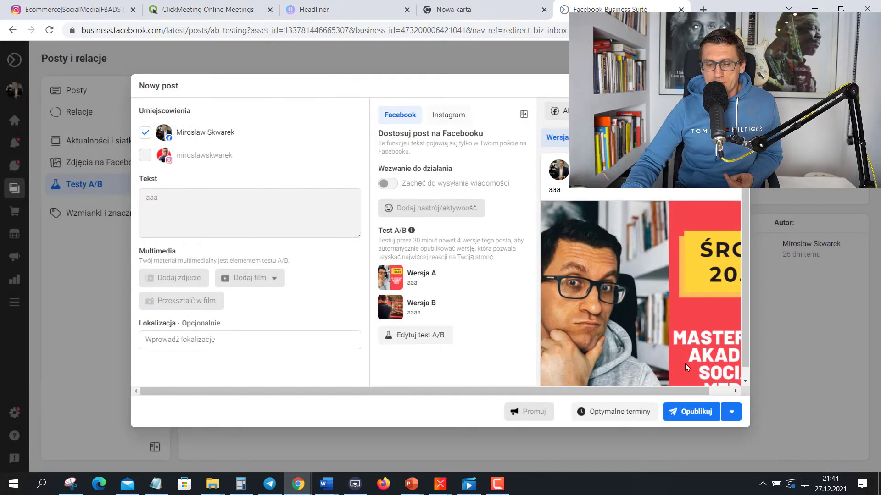
pyautogui.click(420, 338)
pyautogui.press('Escape')
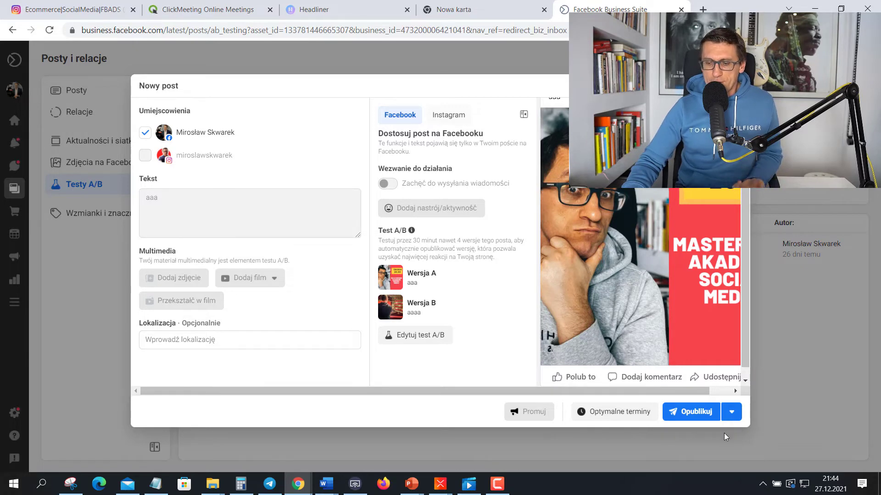
pyautogui.press('Escape')
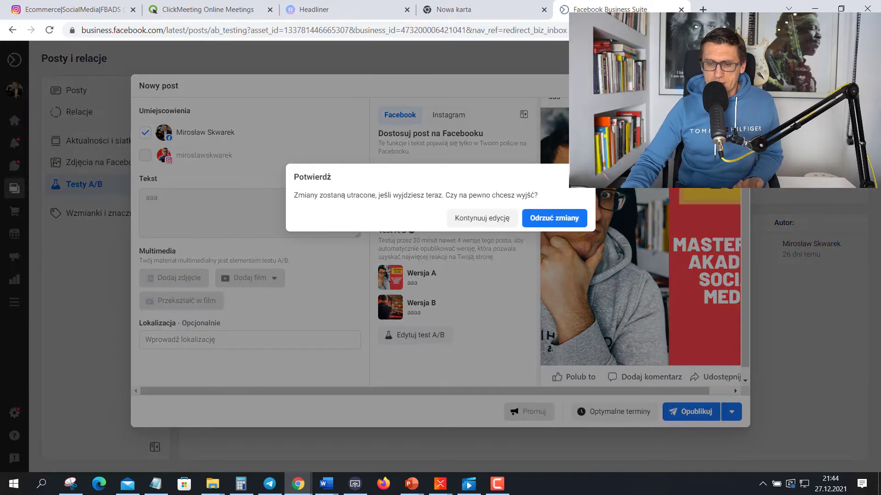
pyautogui.click(561, 219)
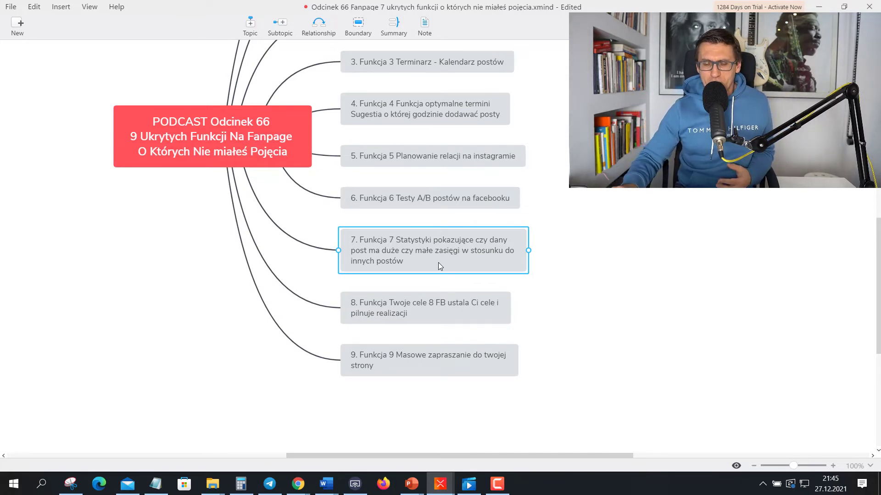
# Return to Facebook Business Suite in Chrome and open the page's statistics overview
pyautogui.click(303, 481)
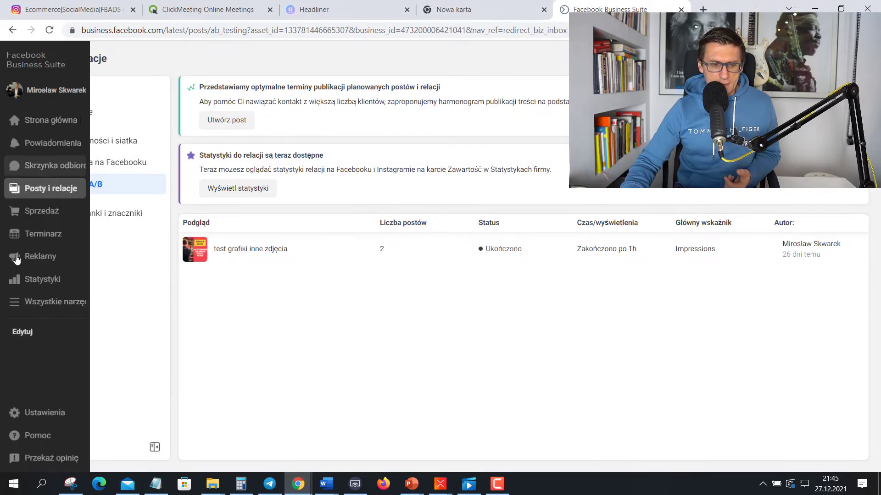
pyautogui.click(35, 279)
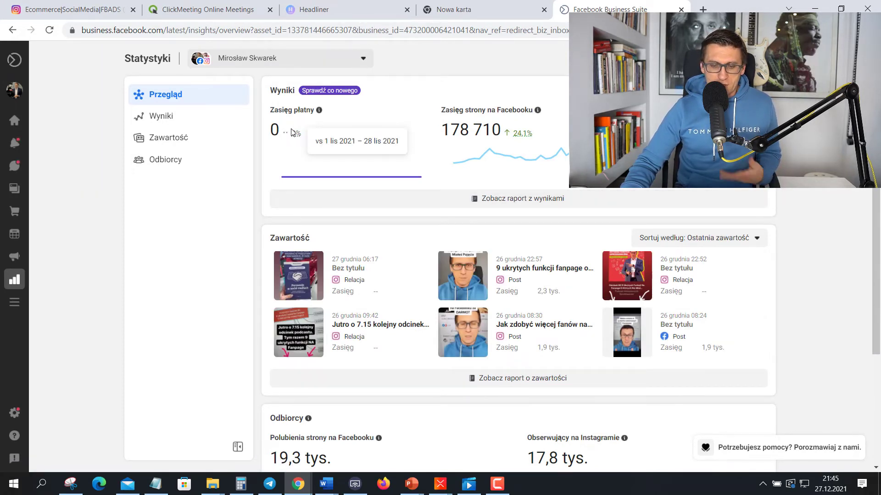
# Look over the results, content and audience sections of the statistics overview, and open the content statistics
pyautogui.scroll(-3, 332, 160)
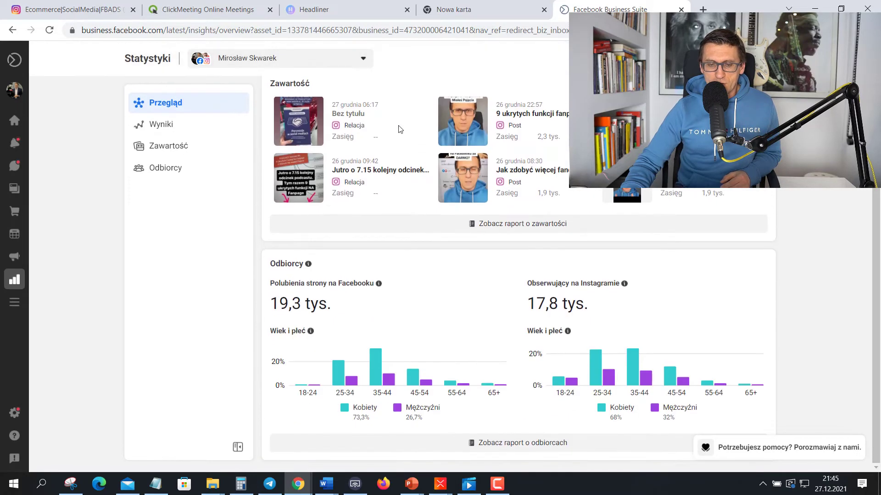
pyautogui.scroll(3, 393, 138)
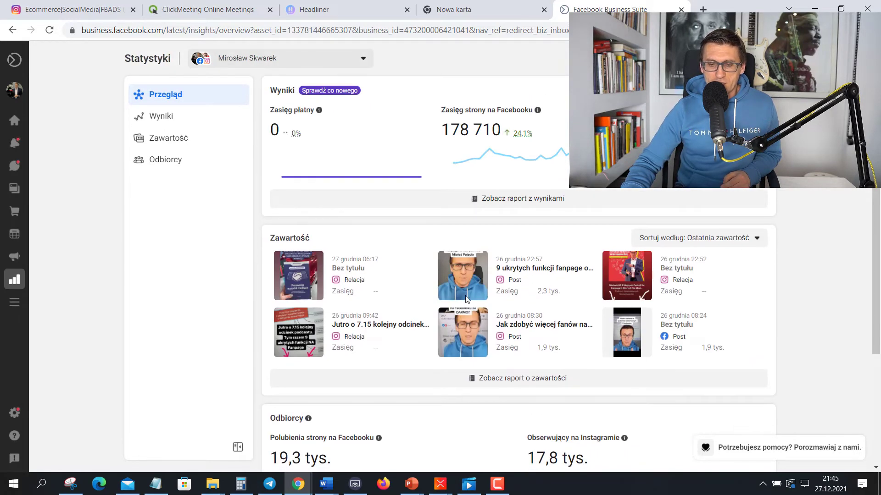
pyautogui.scroll(-3, 489, 261)
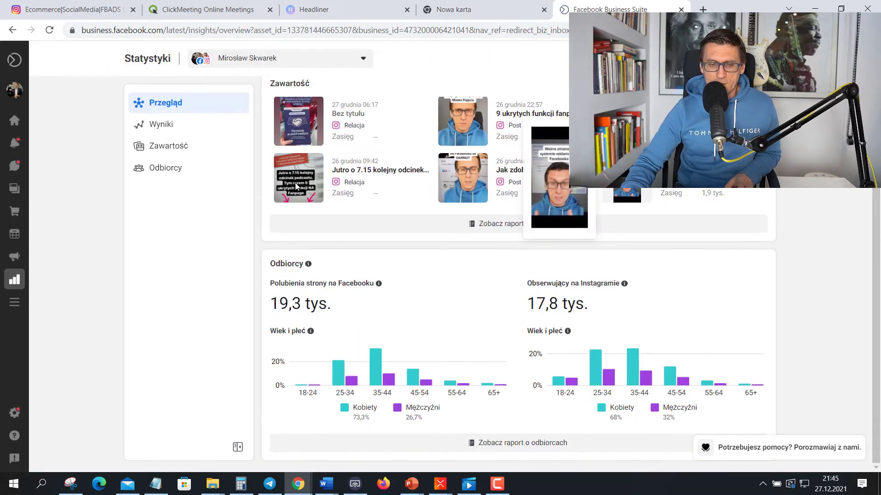
pyautogui.click(175, 145)
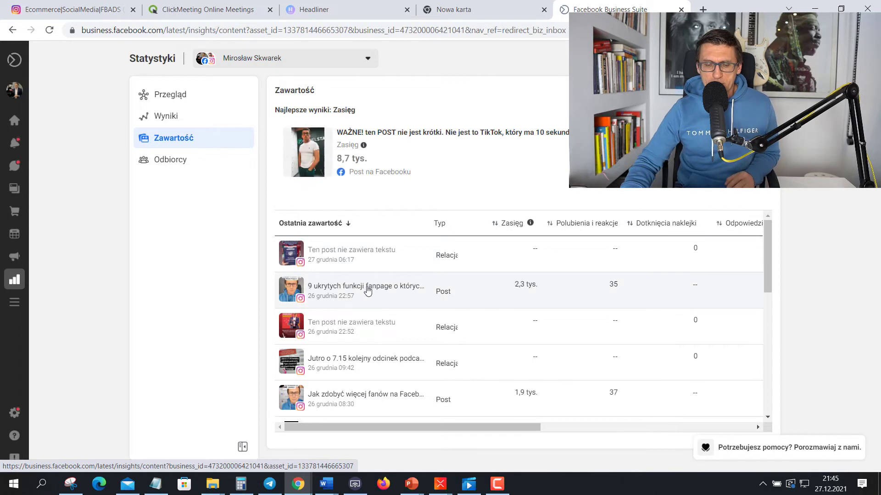
# Find the 23 December Instagram post beginning "WOW! Prawie 400 000 w 13 dni", open its detailed results and highlight its total reach
pyautogui.scroll(-4, 767, 263)
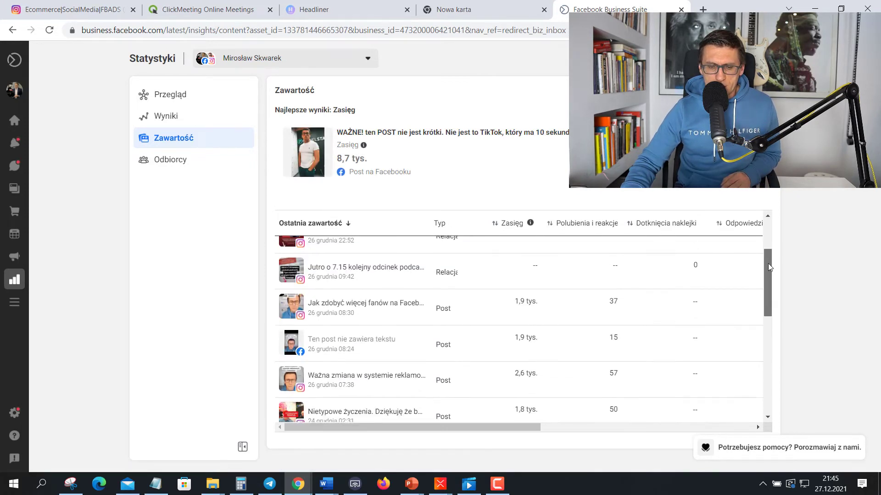
pyautogui.moveTo(769, 292); pyautogui.dragTo(766, 317)
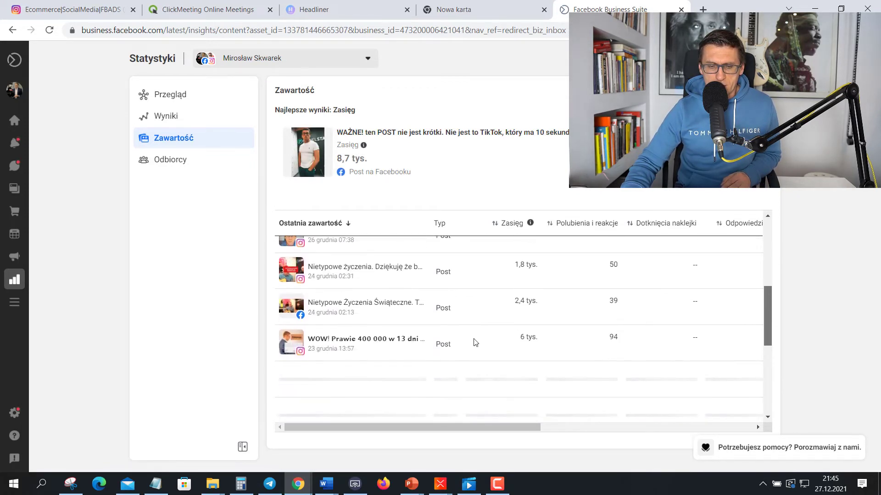
pyautogui.click(341, 348)
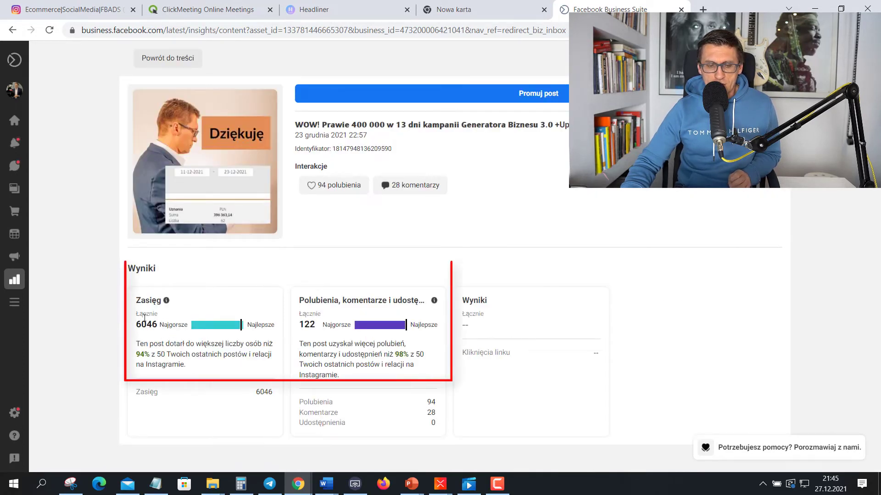
pyautogui.moveTo(155, 325); pyautogui.dragTo(135, 328)
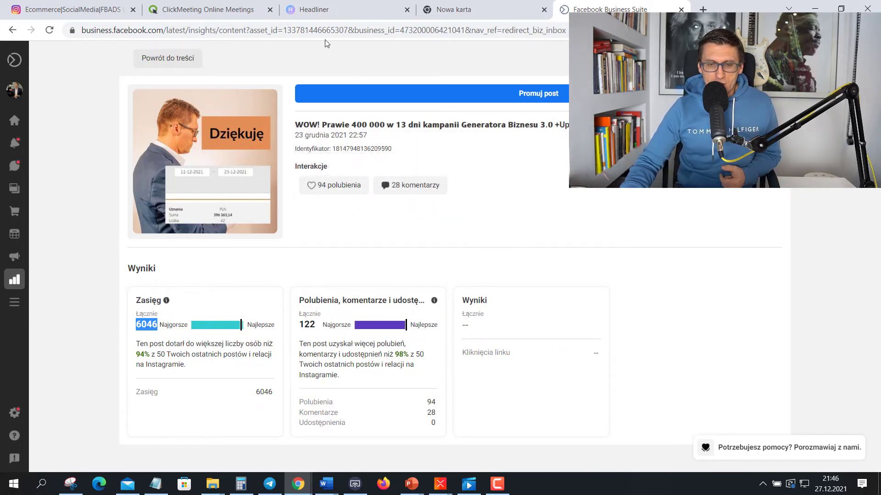
# Return to the statistics overview, look through its content and audience sections, and open the content statistics again
pyautogui.click(13, 30)
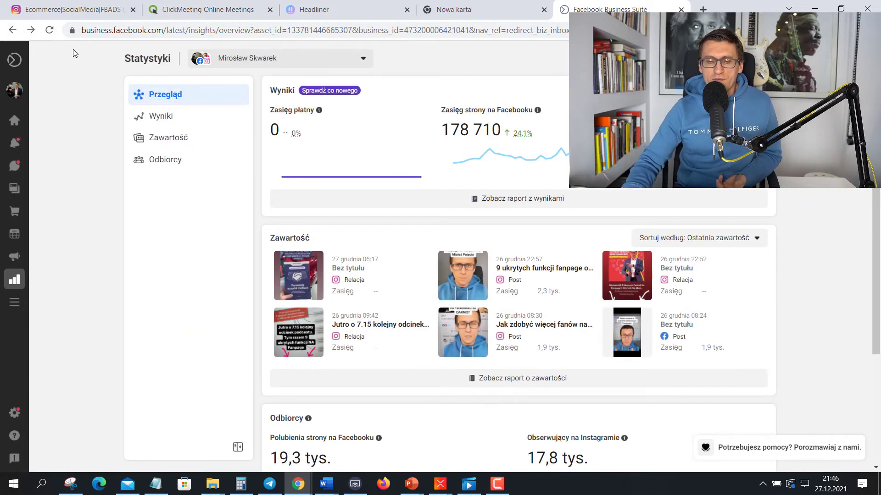
pyautogui.scroll(-3, 365, 270)
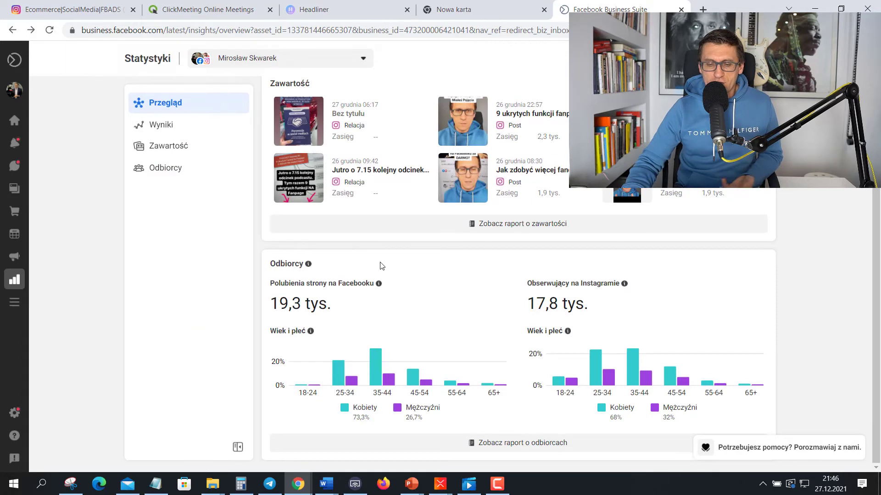
pyautogui.scroll(5, 456, 274)
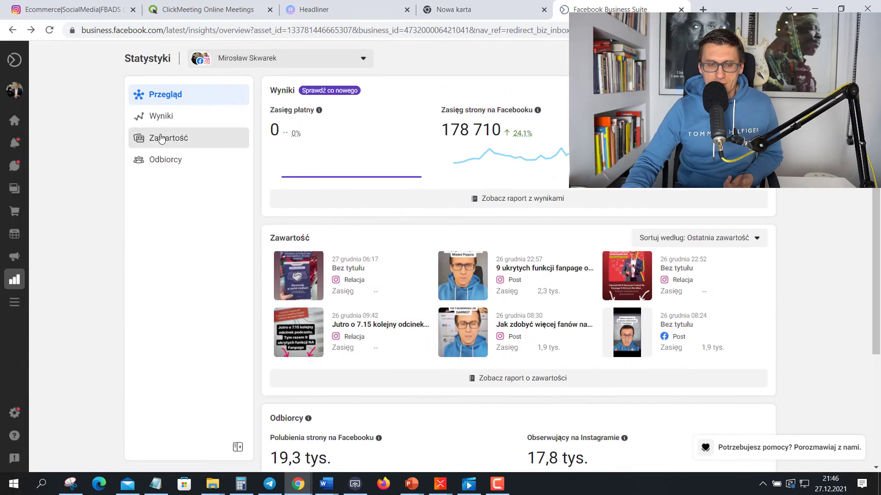
pyautogui.click(158, 144)
# Switch to the XMind outline and select topic 8 about the Twoje cele function
pyautogui.hotkey('alt', 'Tab')
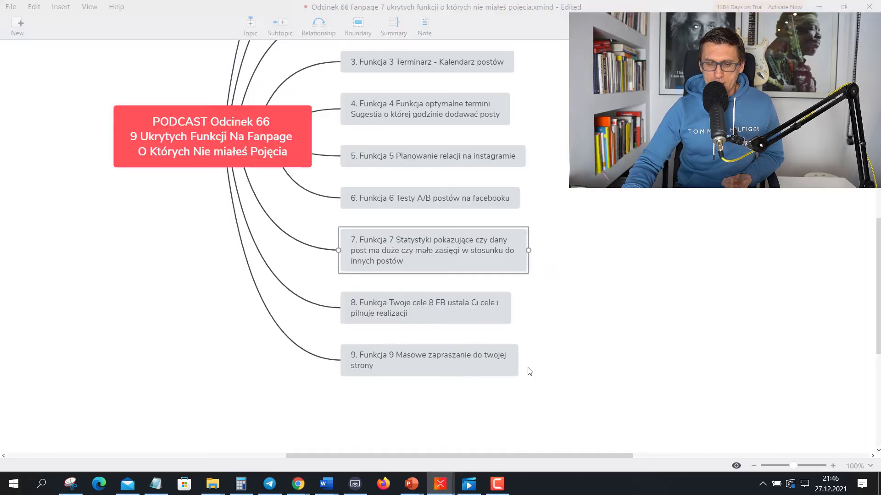
pyautogui.click(401, 316)
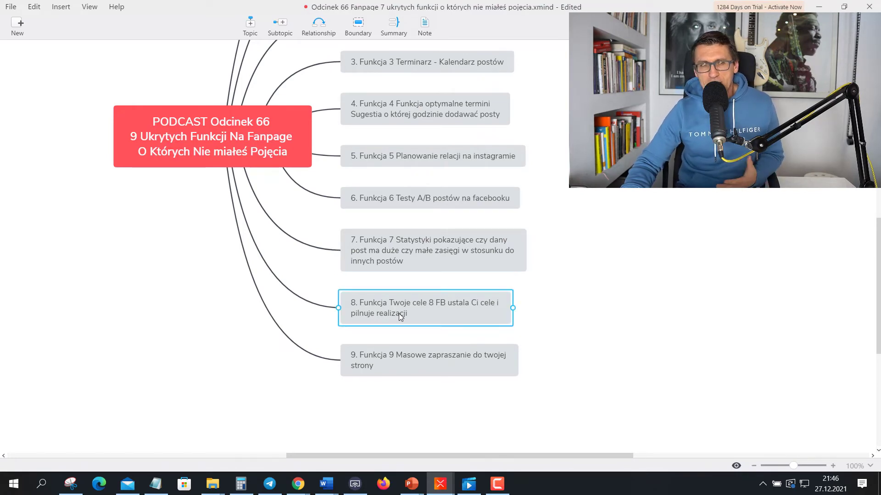